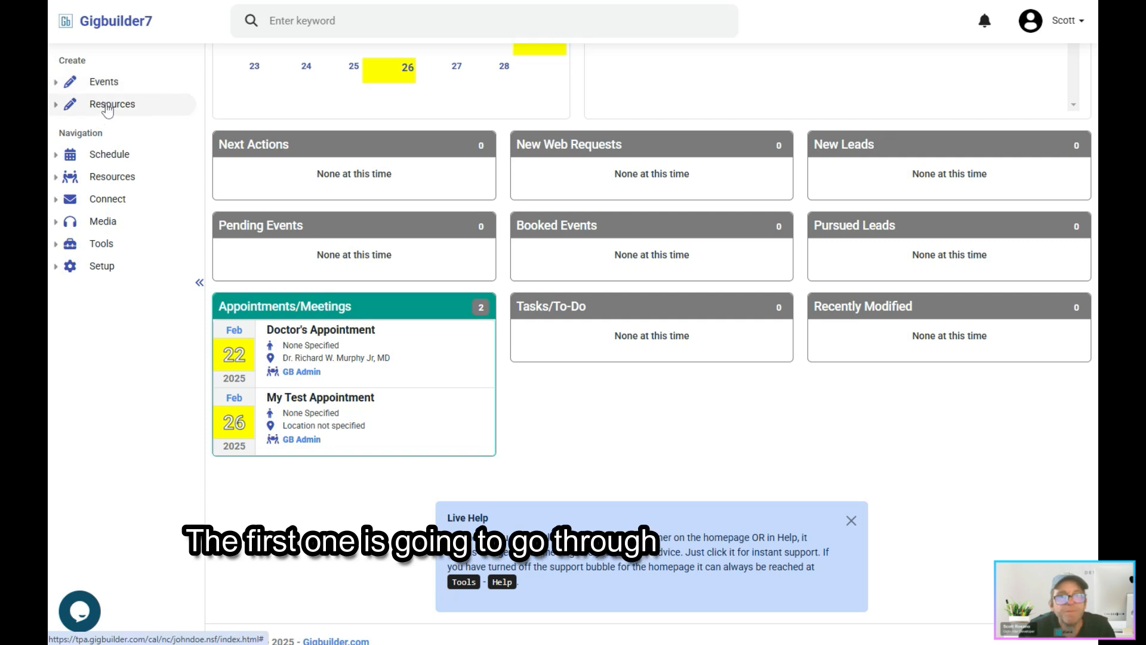
Step: Open the list of all venues and start a new venue record
click(111, 104)
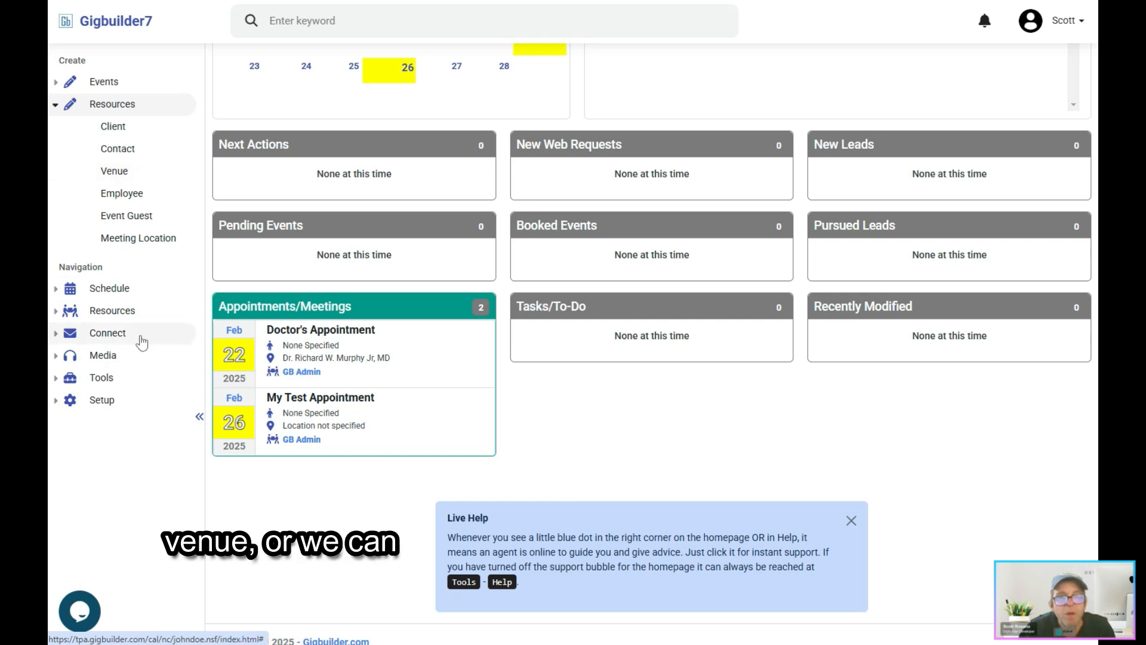
click(118, 311)
click(115, 266)
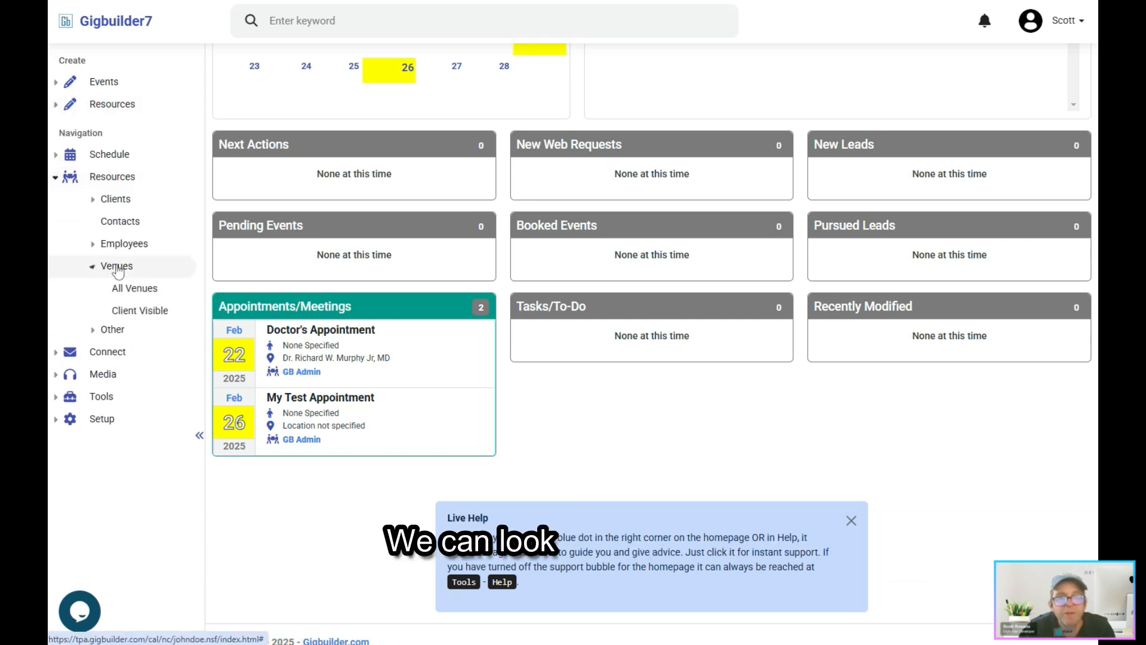
click(136, 294)
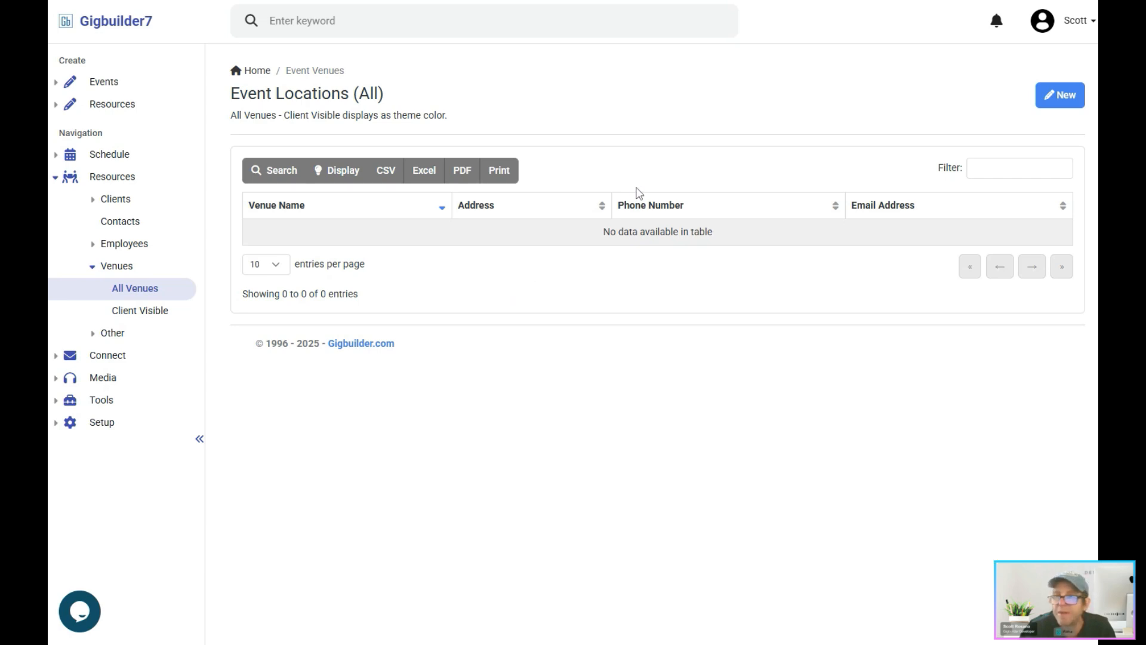
click(1058, 96)
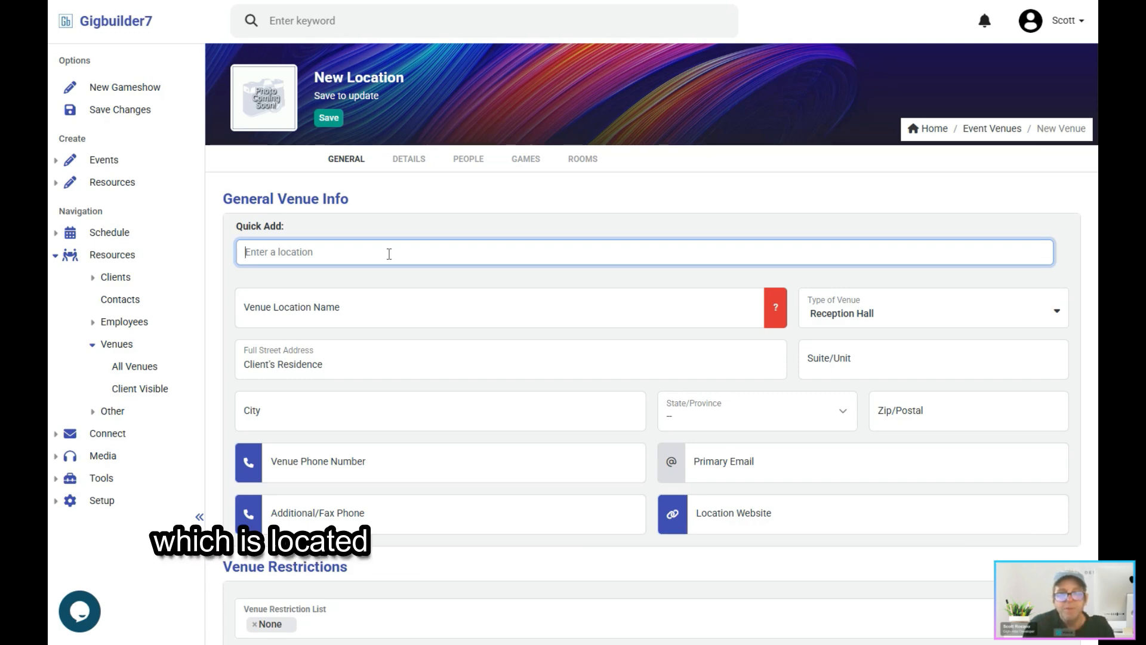
Step: Quick-add the Cannon Club in Murphy, NC, and insert its details from the matching Cannon Club lookup result
text(nnon Club)
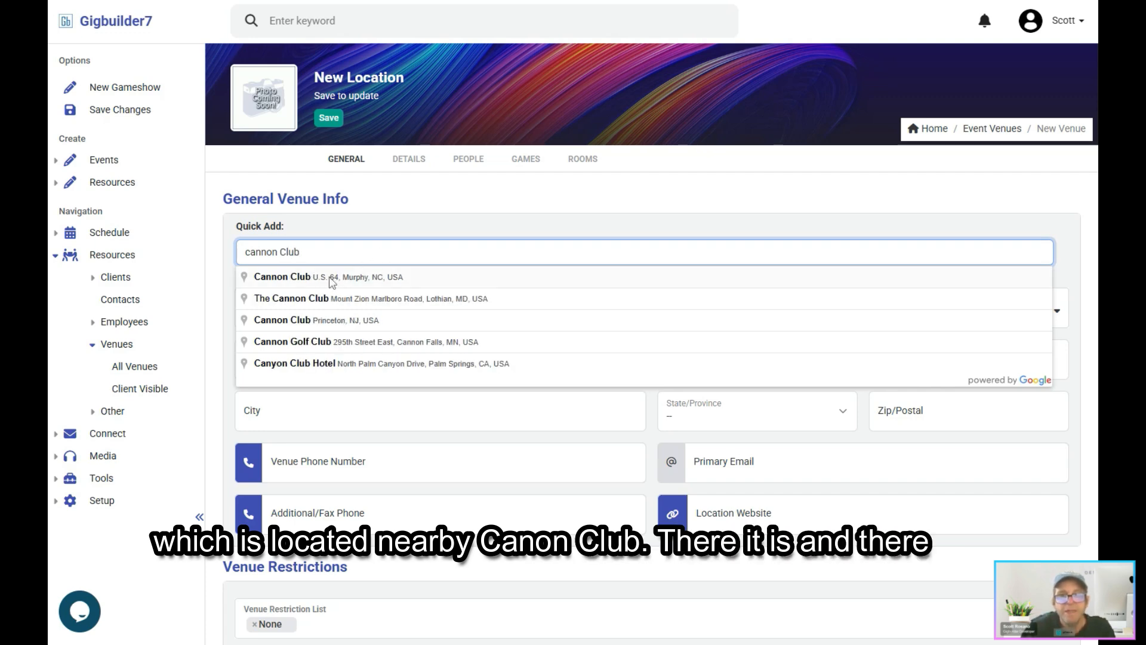
click(295, 284)
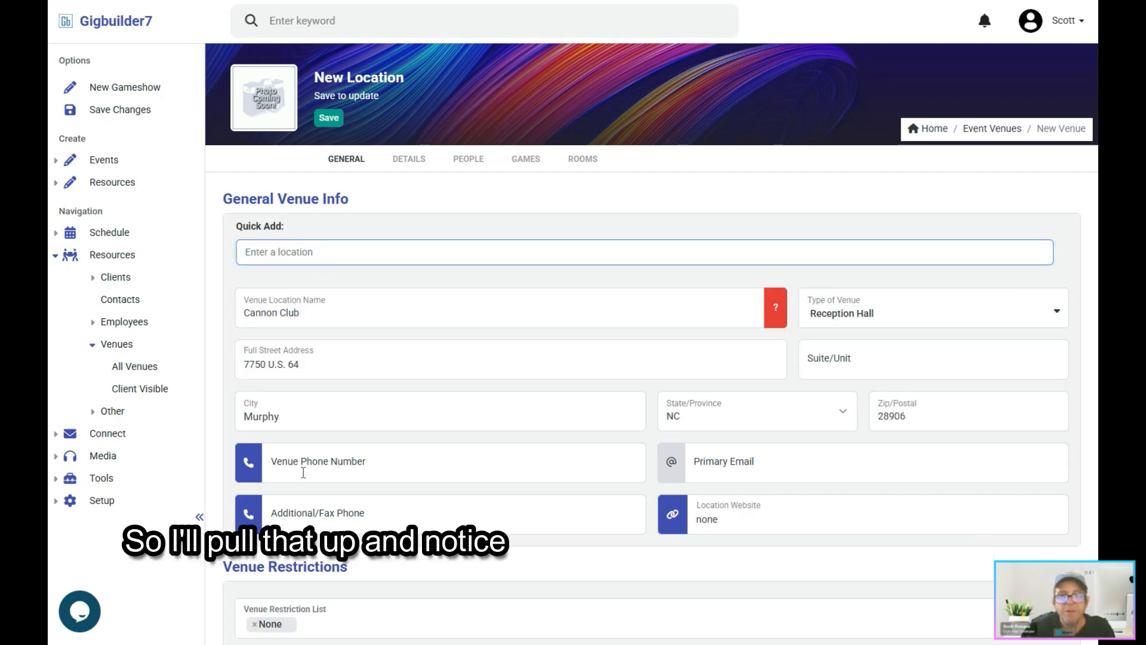
click(773, 312)
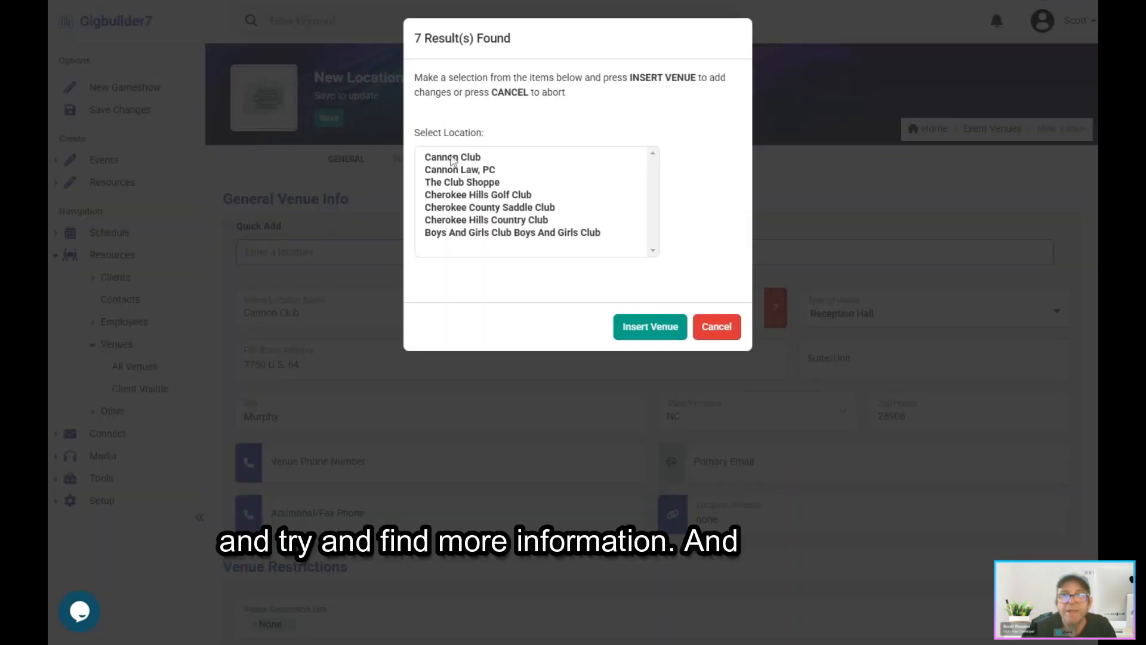
click(452, 158)
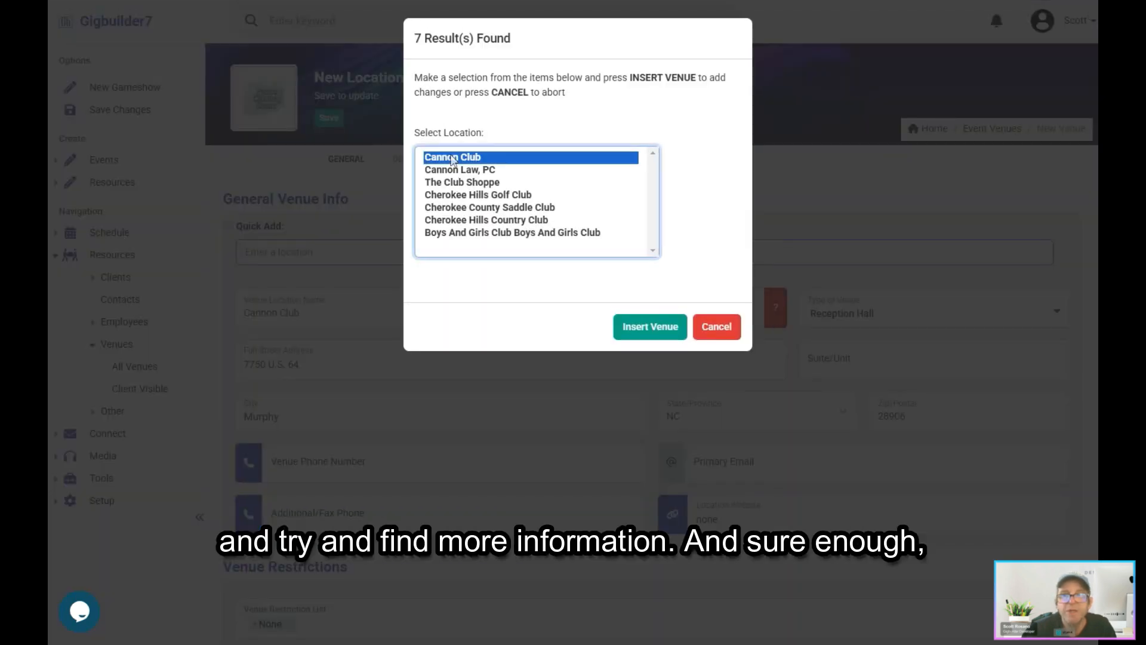
click(662, 328)
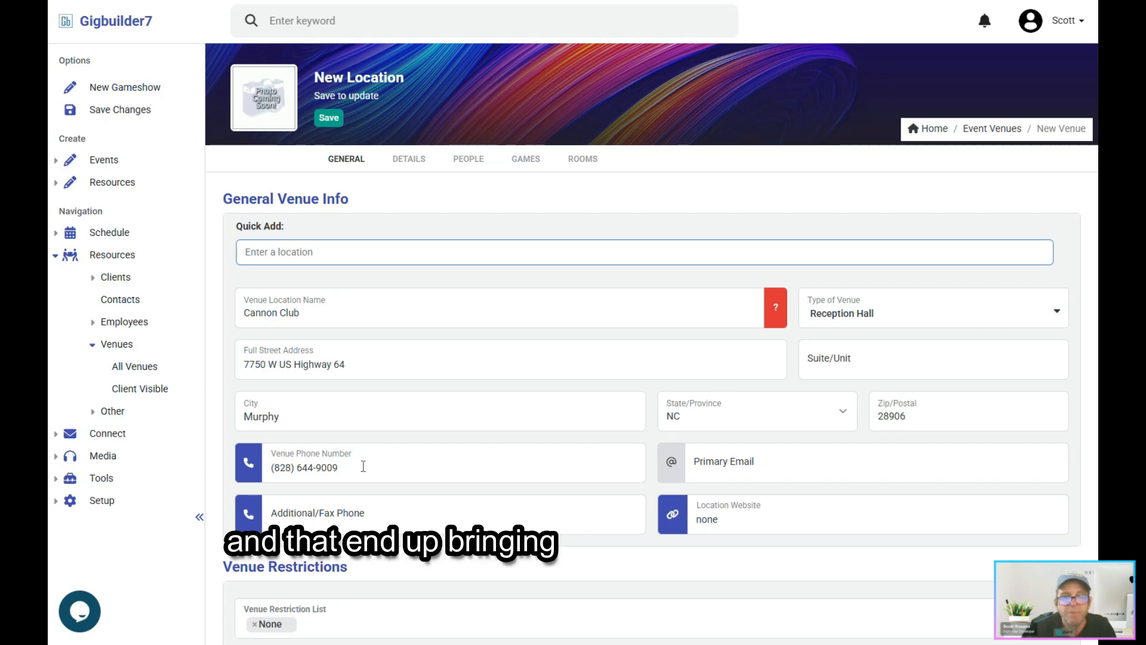
Step: Choose Reception Hall as the type of venue in the general venue info
scroll(367, 465, down, 3)
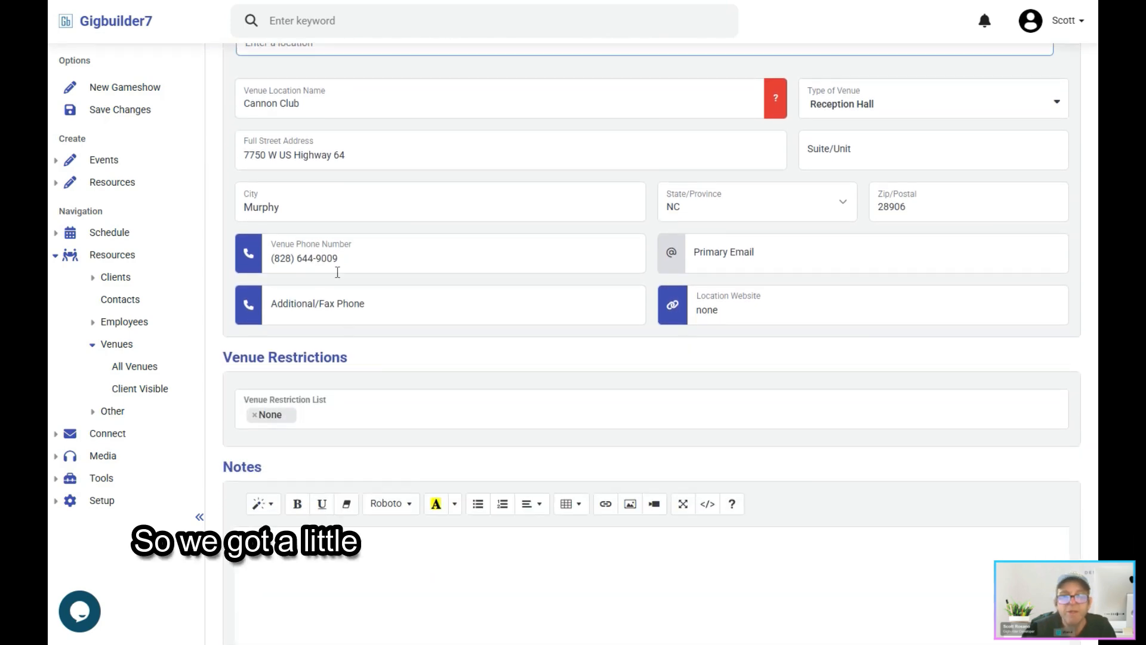
scroll(358, 248, up, 2)
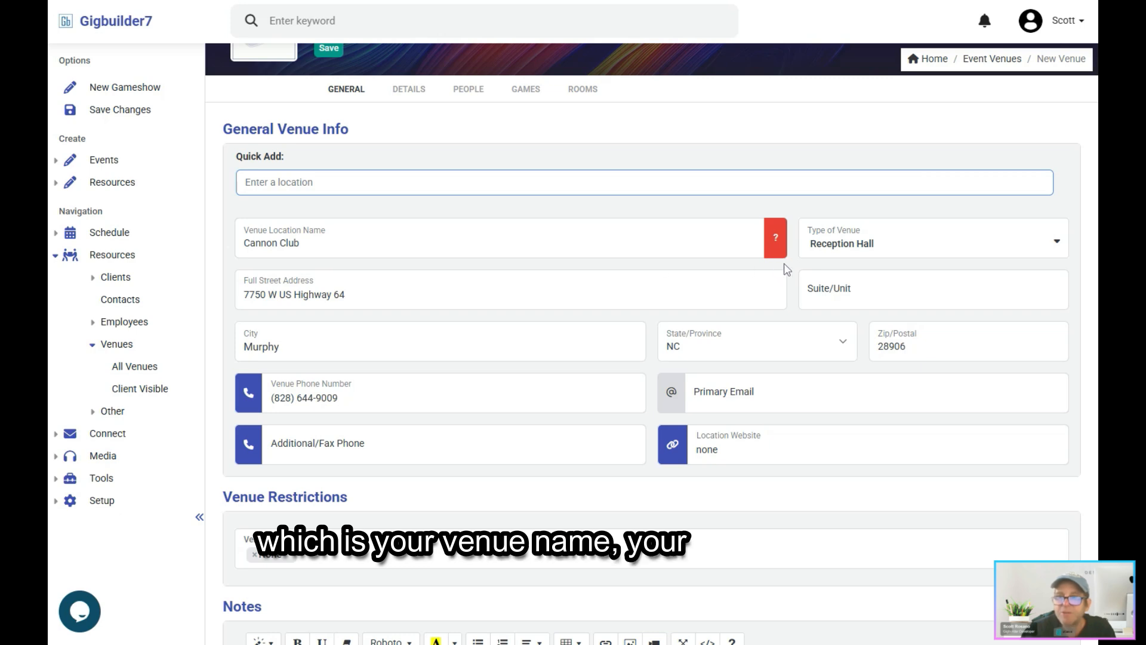
click(857, 256)
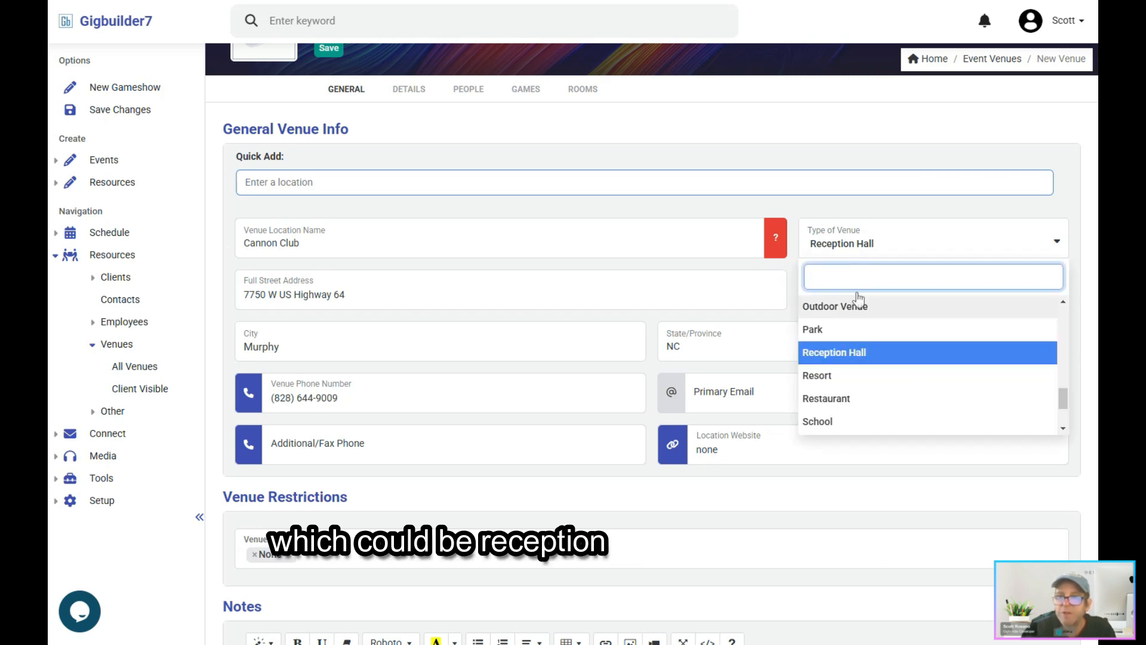
click(843, 360)
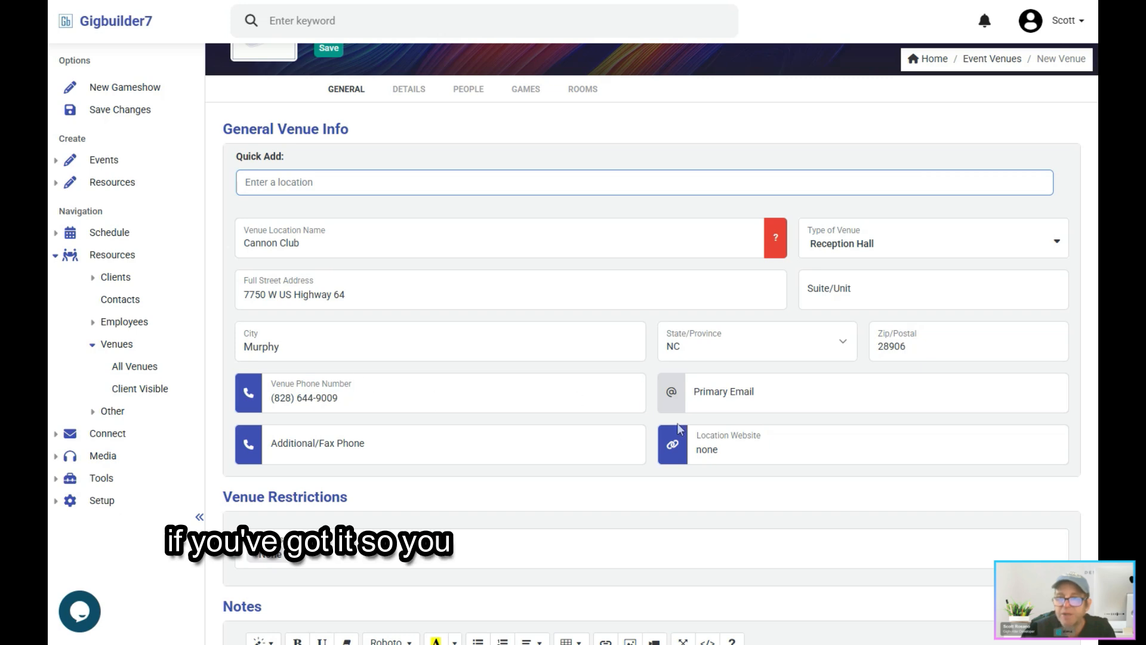
Step: Review the options offered in the venue restriction list
scroll(454, 333, down, 5)
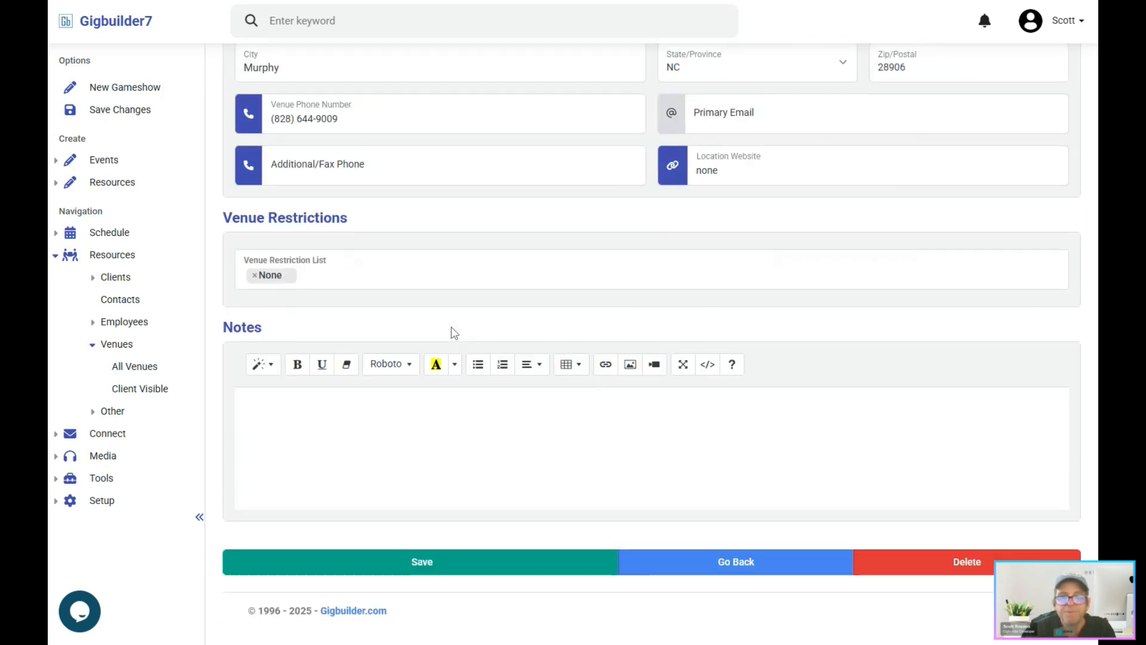
click(350, 274)
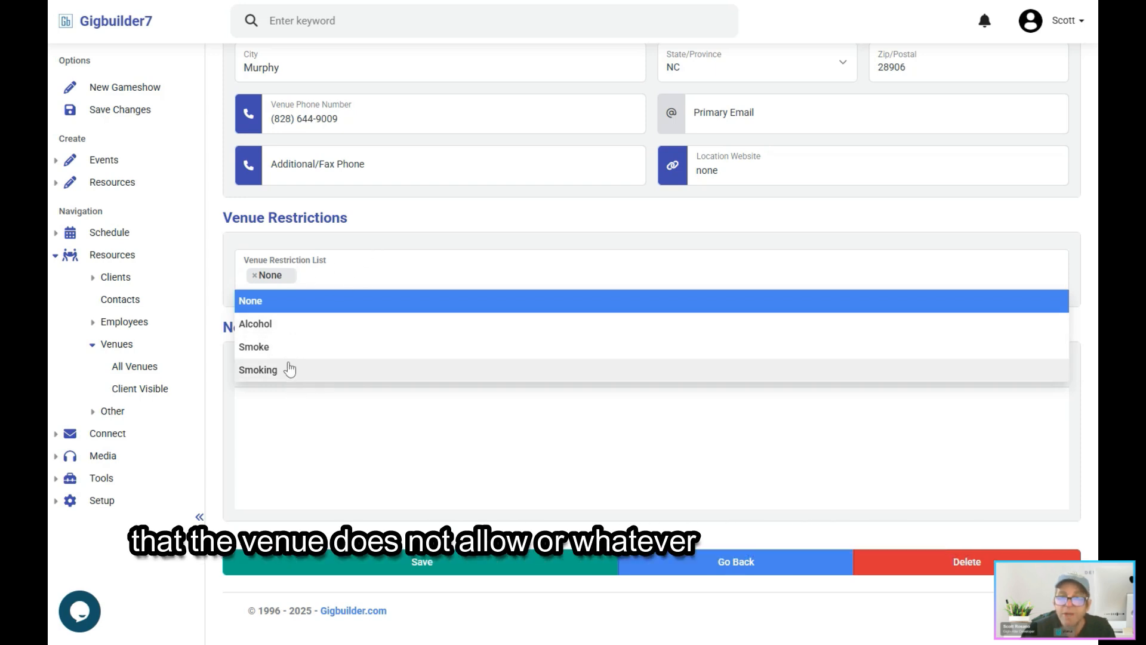
click(334, 273)
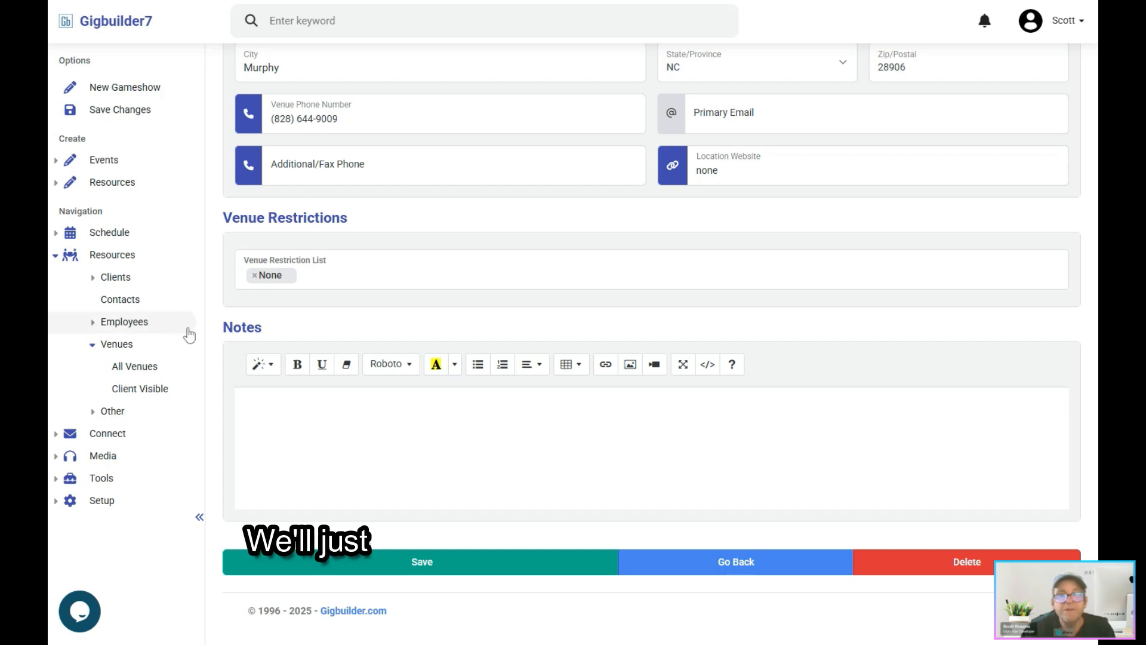
Step: Write the venue note "Parking is in the rear, use the service elevator."
click(405, 427)
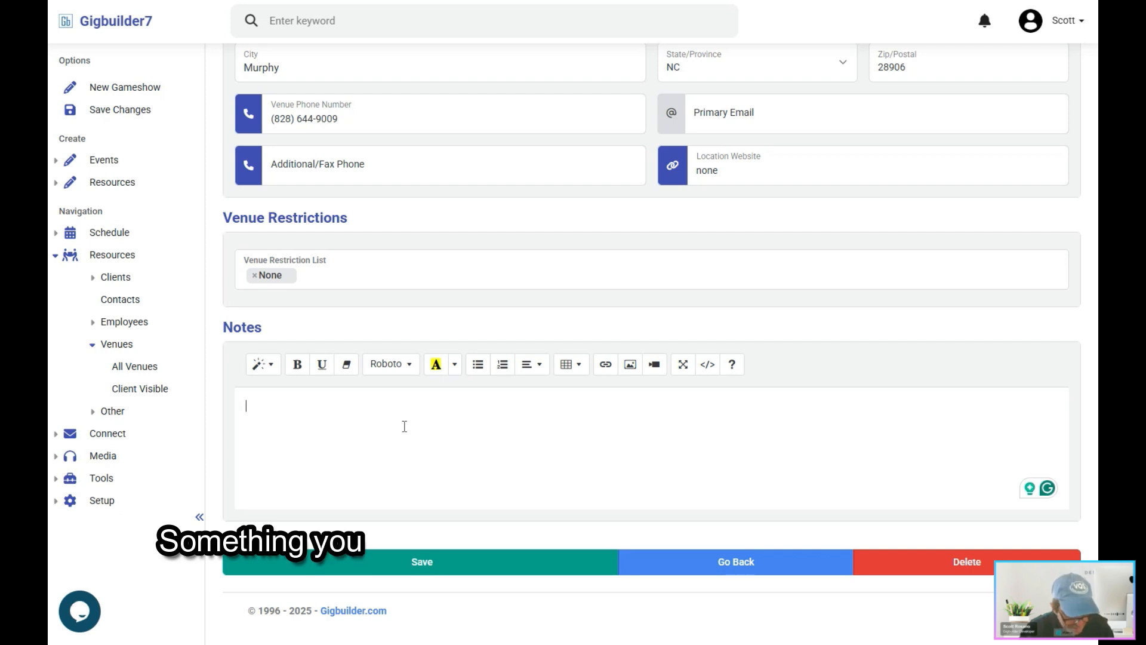
text(arking )
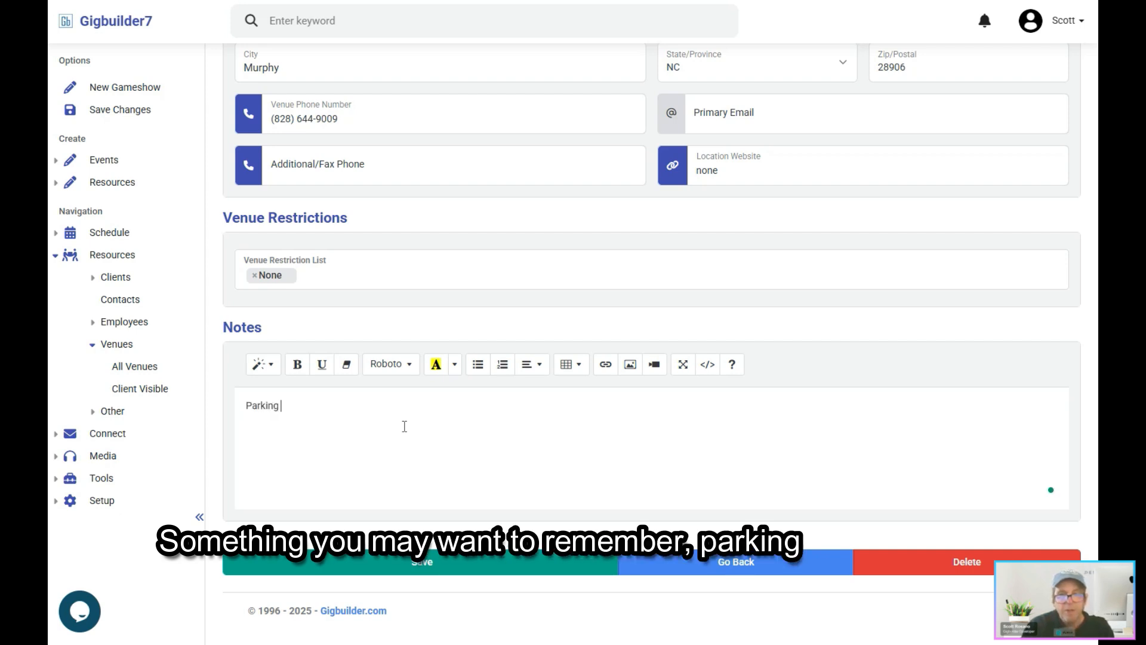
text(is in the rear)
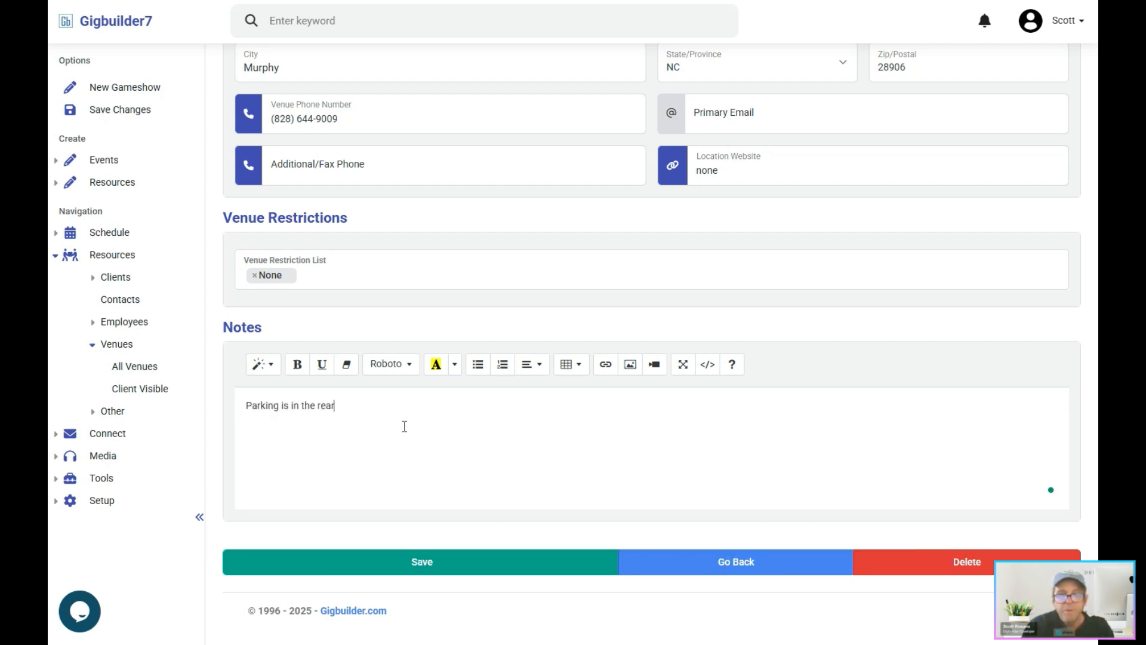
text(, use the service)
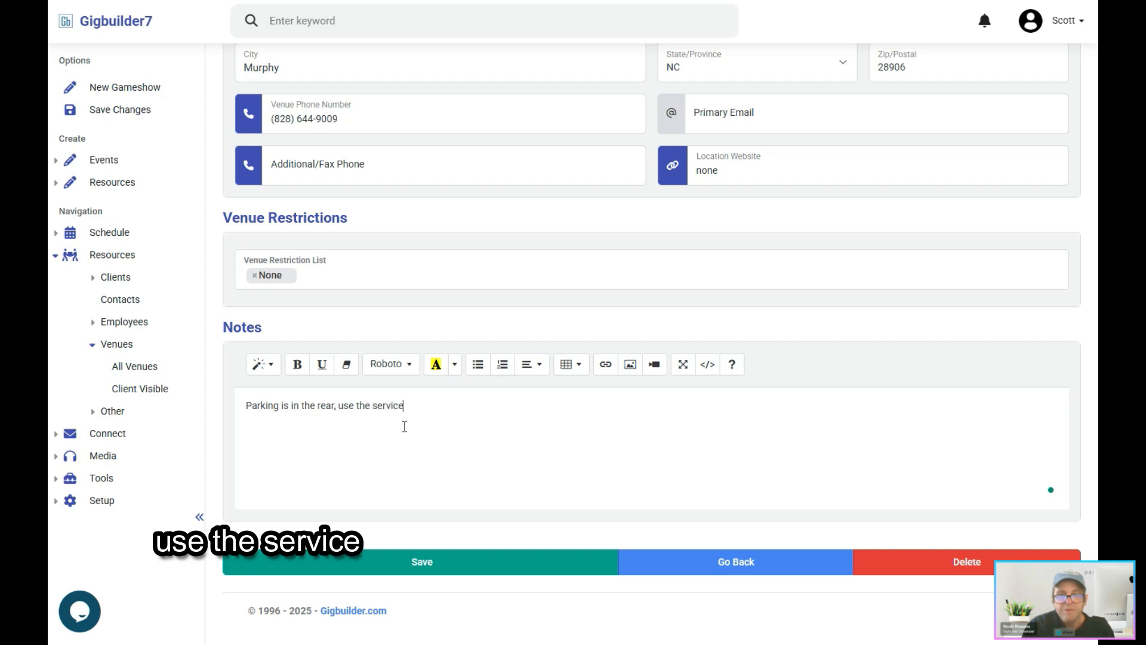
text( elevator.)
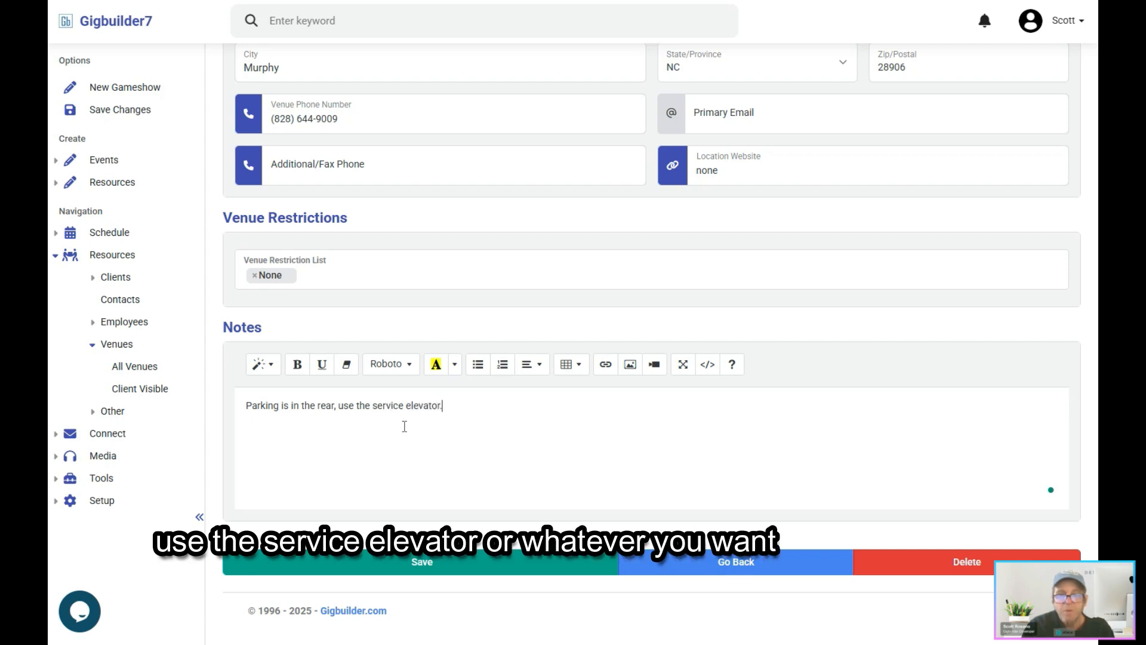
Step: In the venue's fees and travel details, set the physical distance from office to 12.5 and the estimated travel time to 25 Min
scroll(404, 426, up, 5)
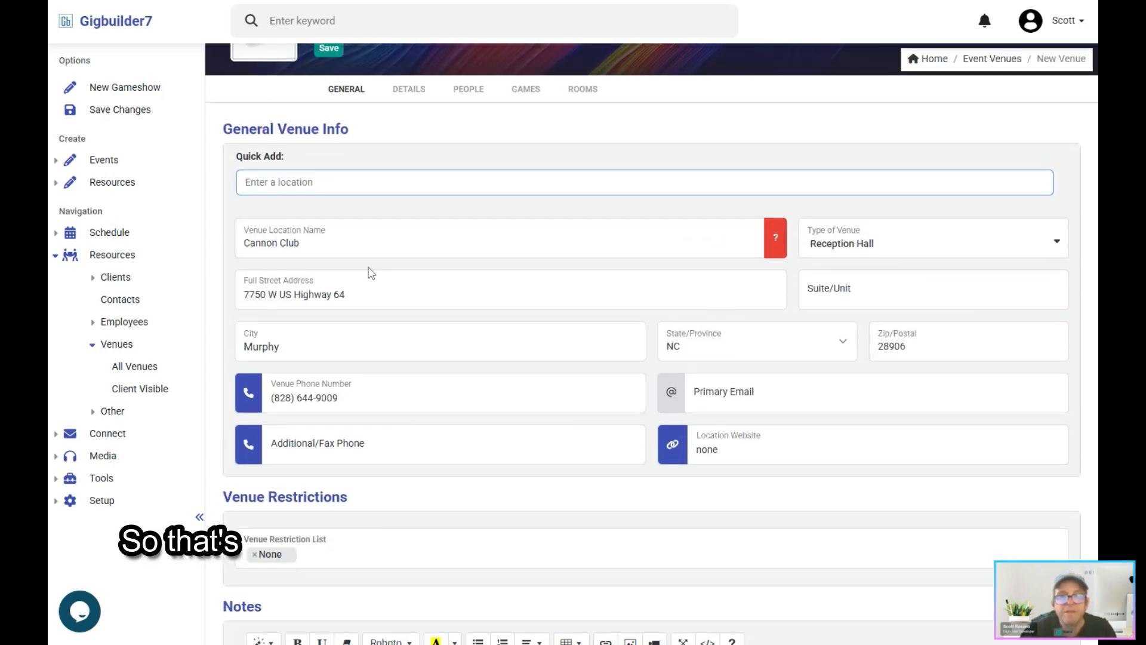
click(409, 90)
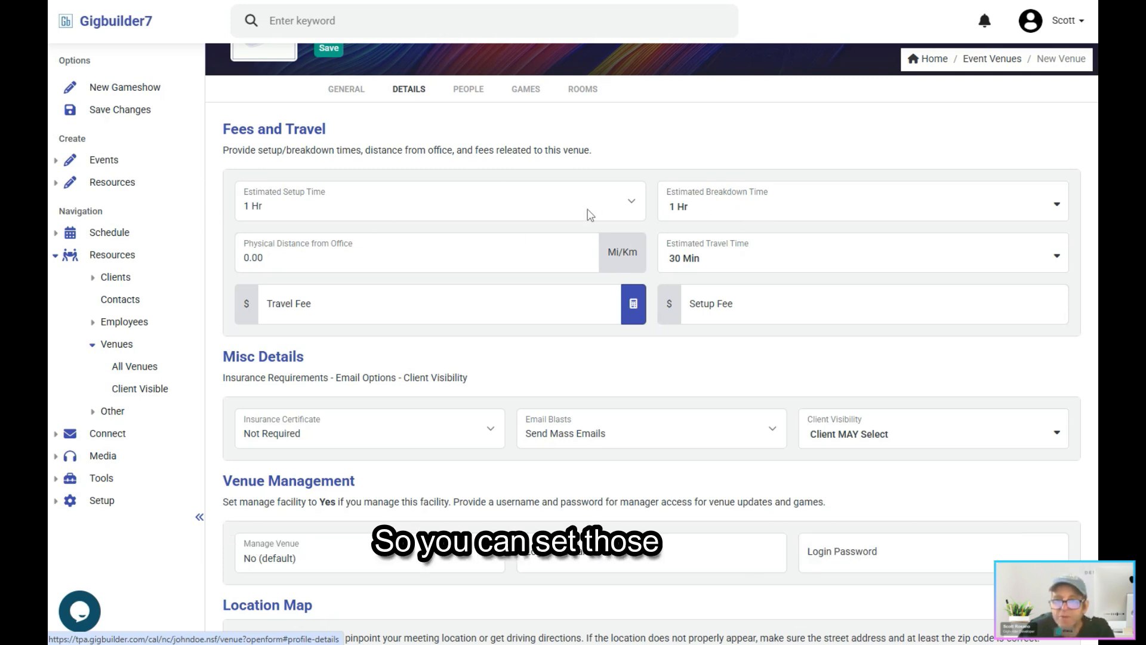
click(283, 258)
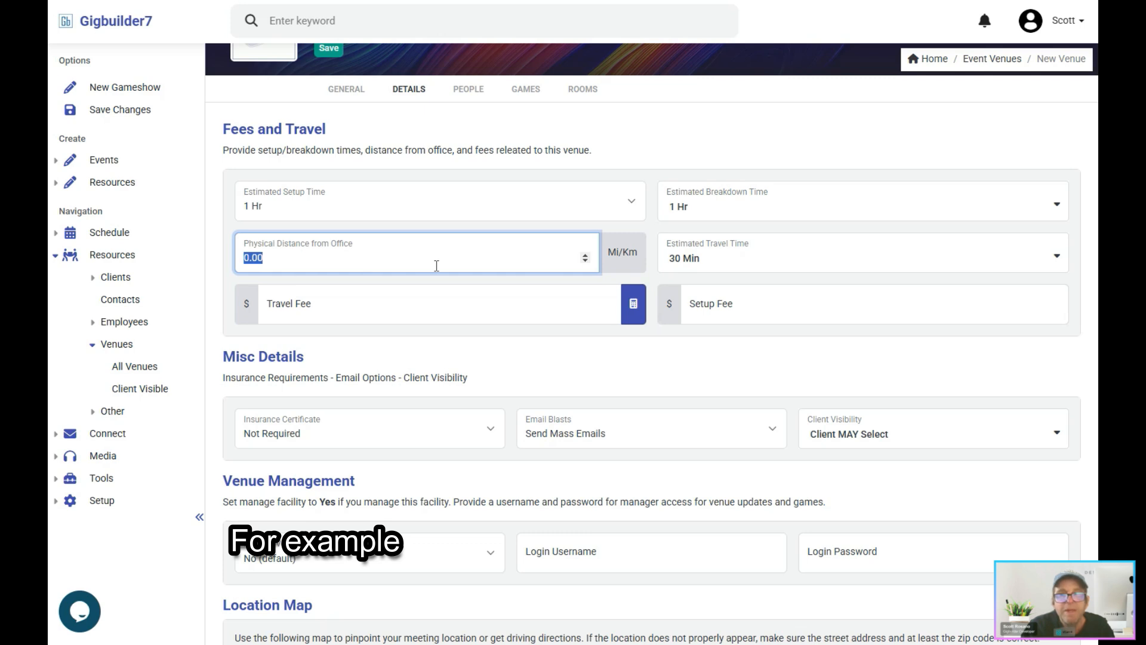
text(.5)
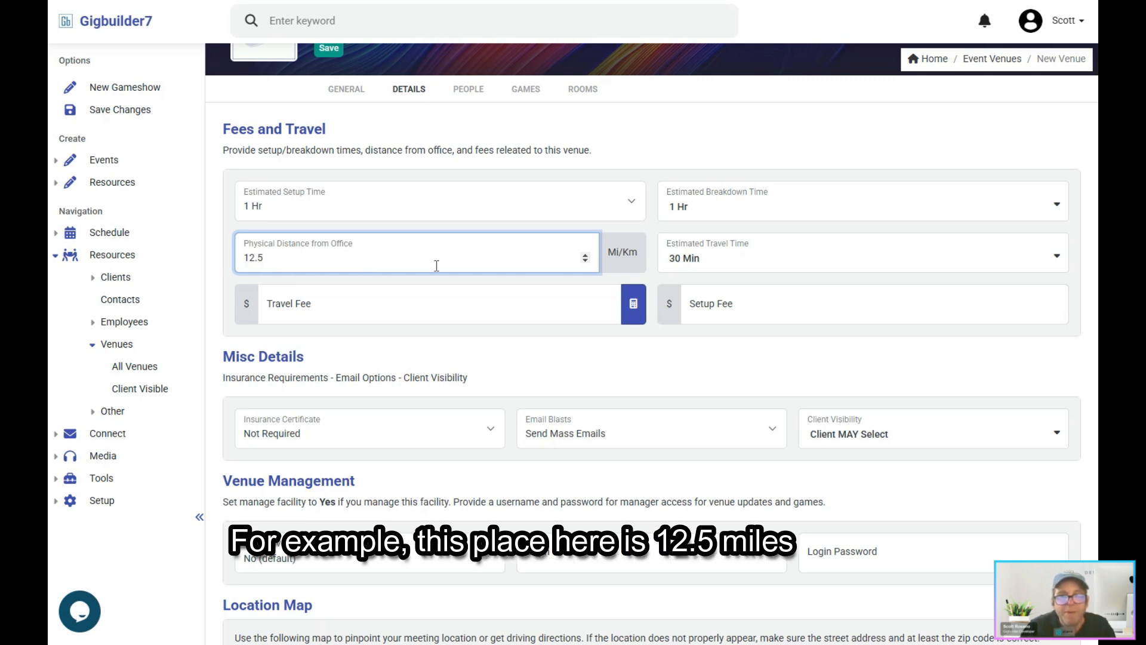
click(750, 259)
click(707, 440)
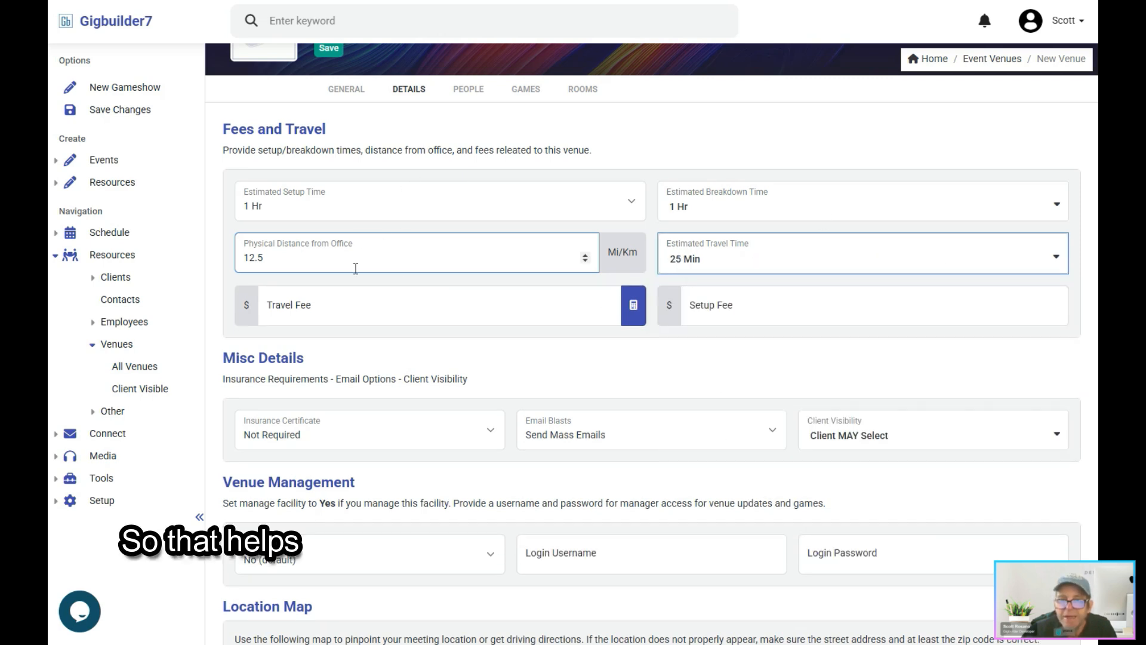
Step: Examine the travel and setup fee fields, miscellaneous details, venue management settings and location map in the venue's details
click(296, 308)
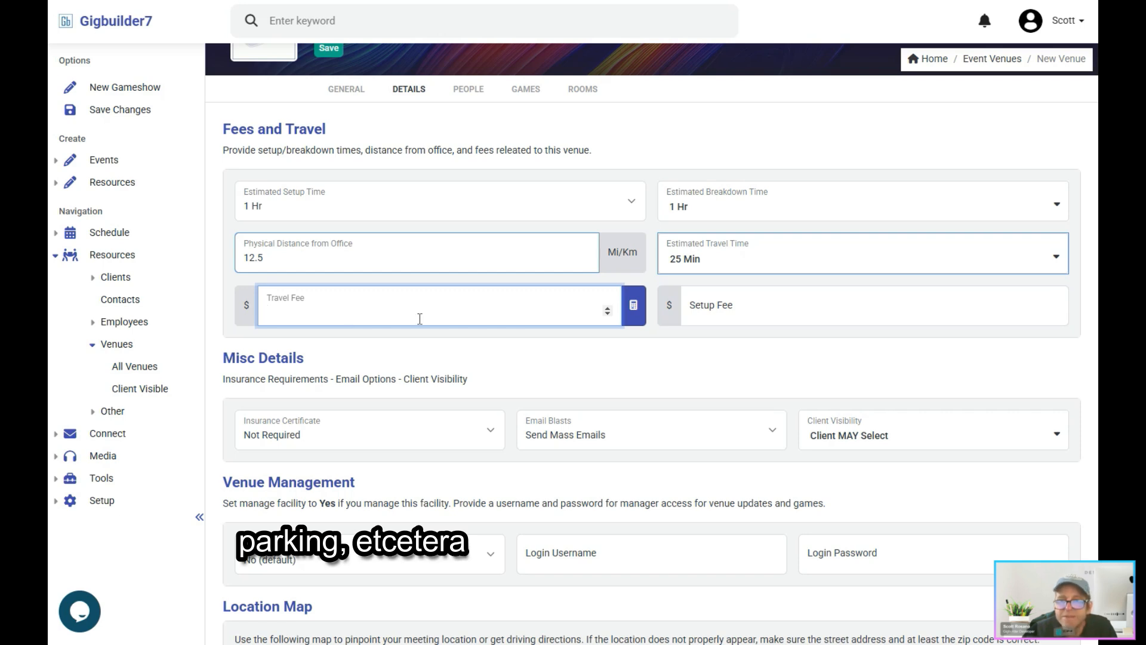
click(743, 314)
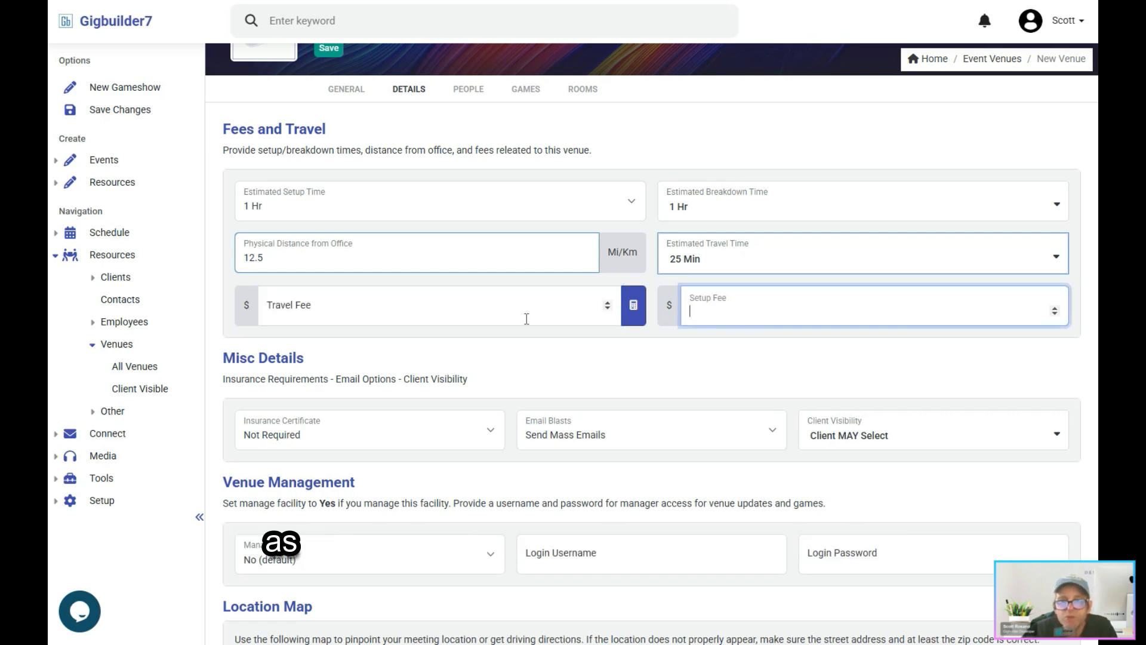
click(390, 309)
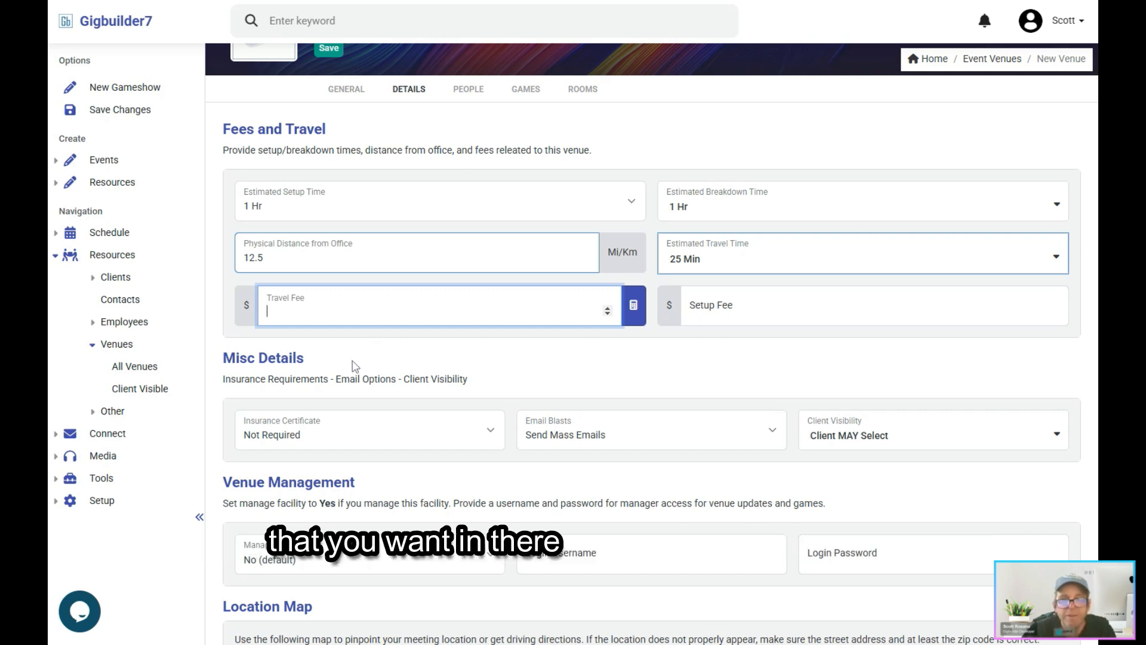
click(334, 360)
scroll(334, 362, down, 2)
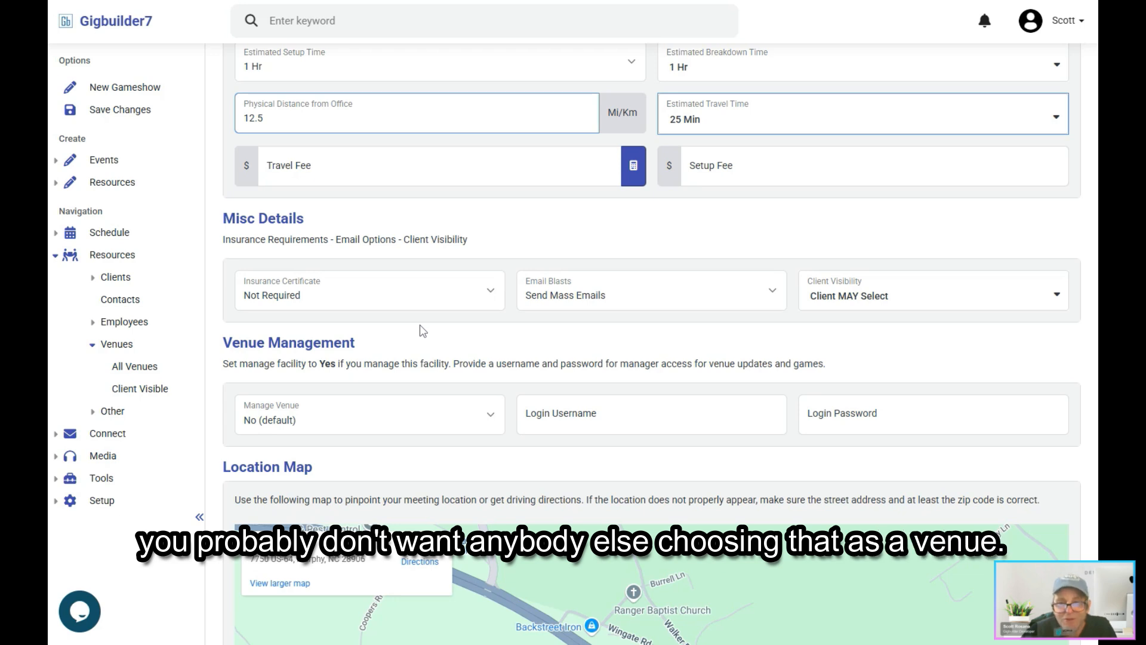
scroll(422, 331, down, 2)
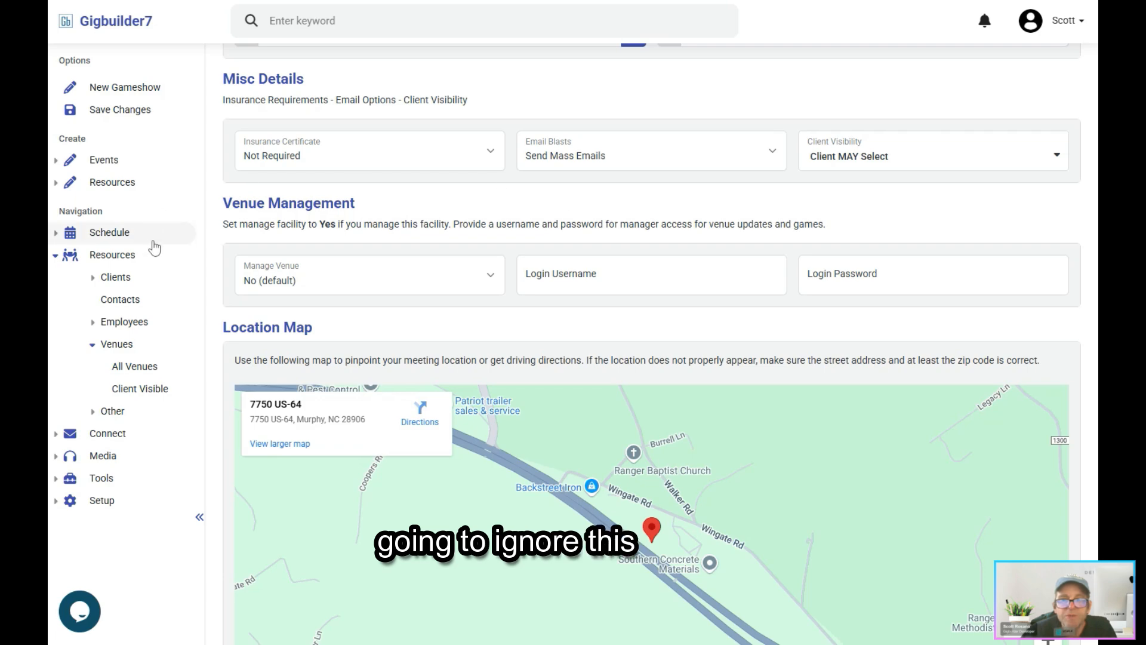
scroll(468, 331, down, 3)
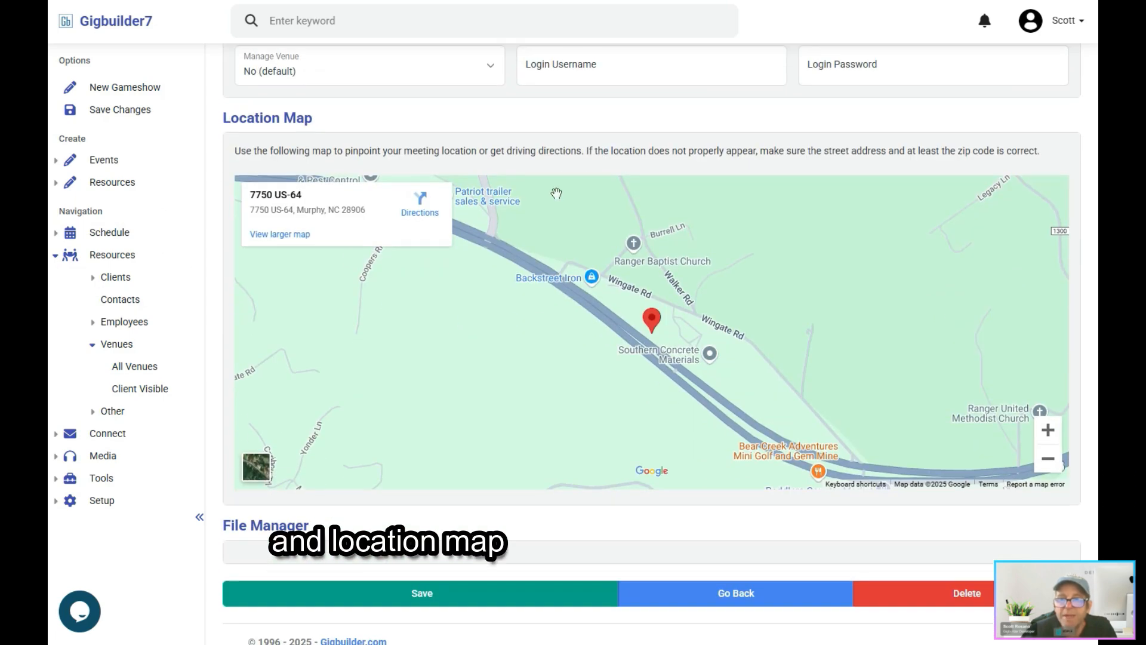
scroll(276, 345, up, 7)
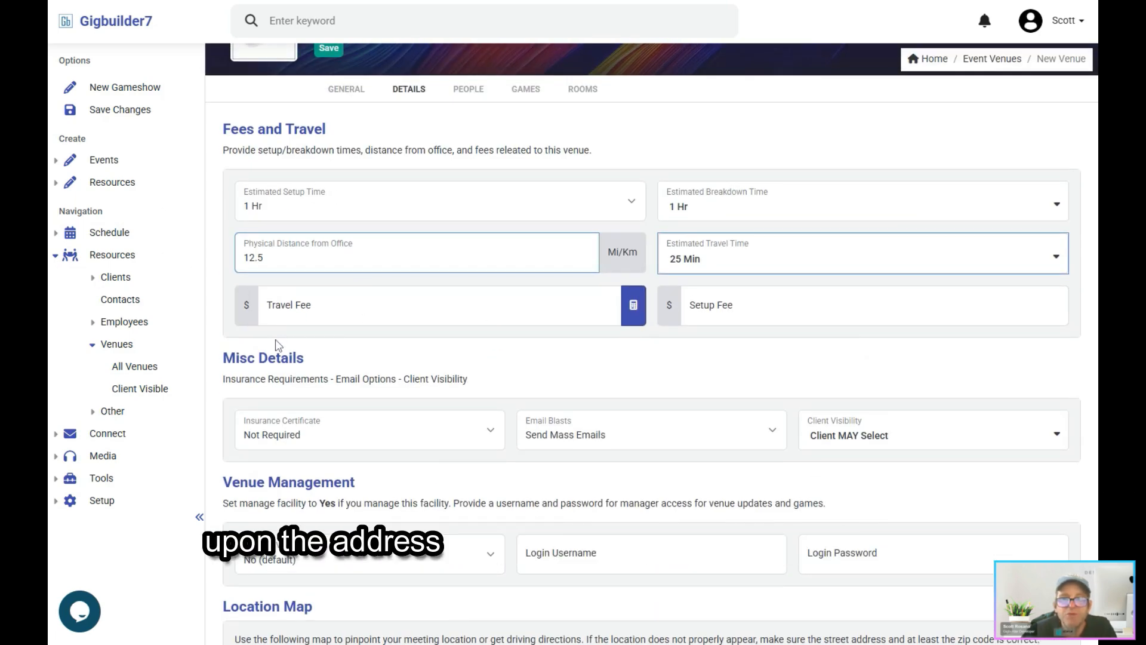
Step: Review the address in the venue's general info and the primary and additional contact fields for its people
click(345, 97)
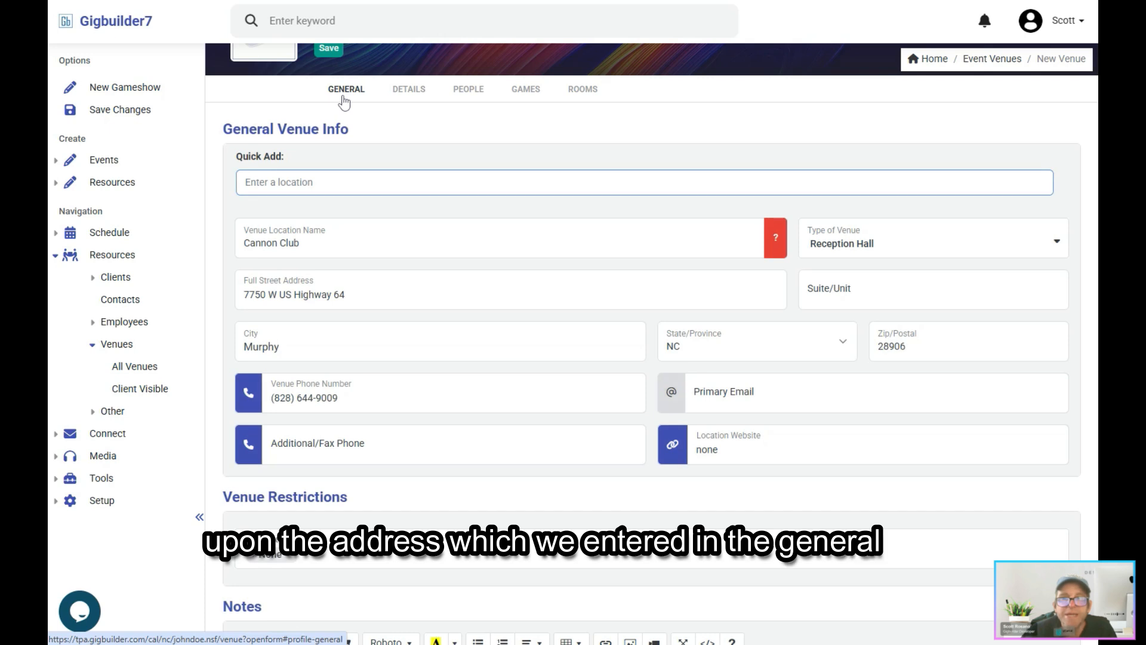
click(469, 97)
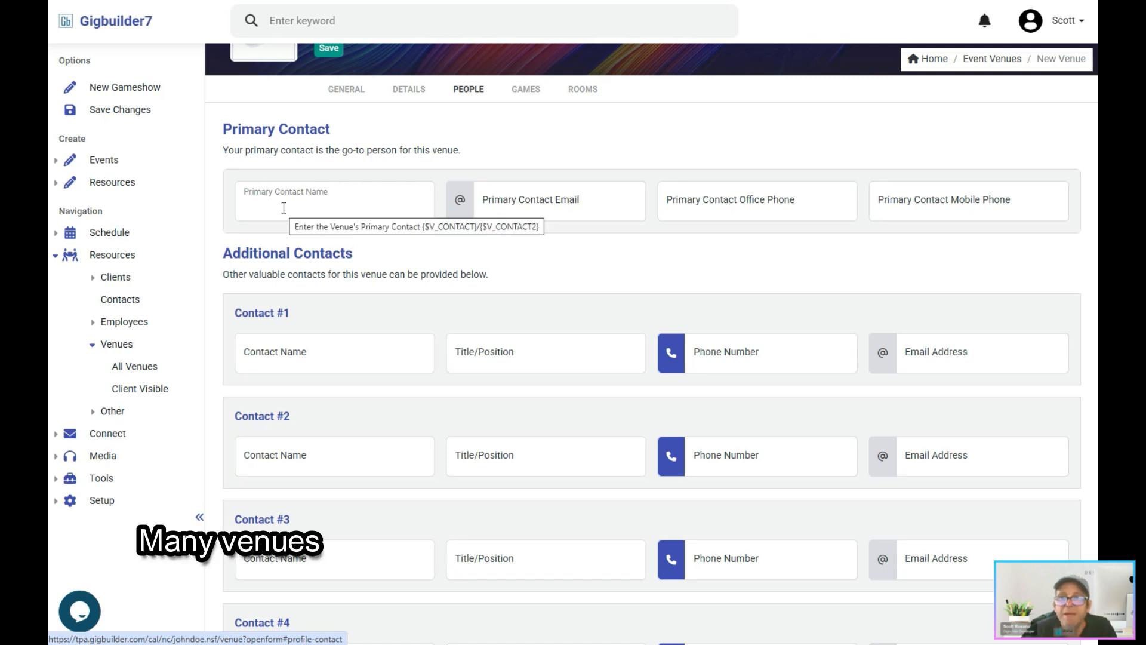
scroll(292, 316, down, 3)
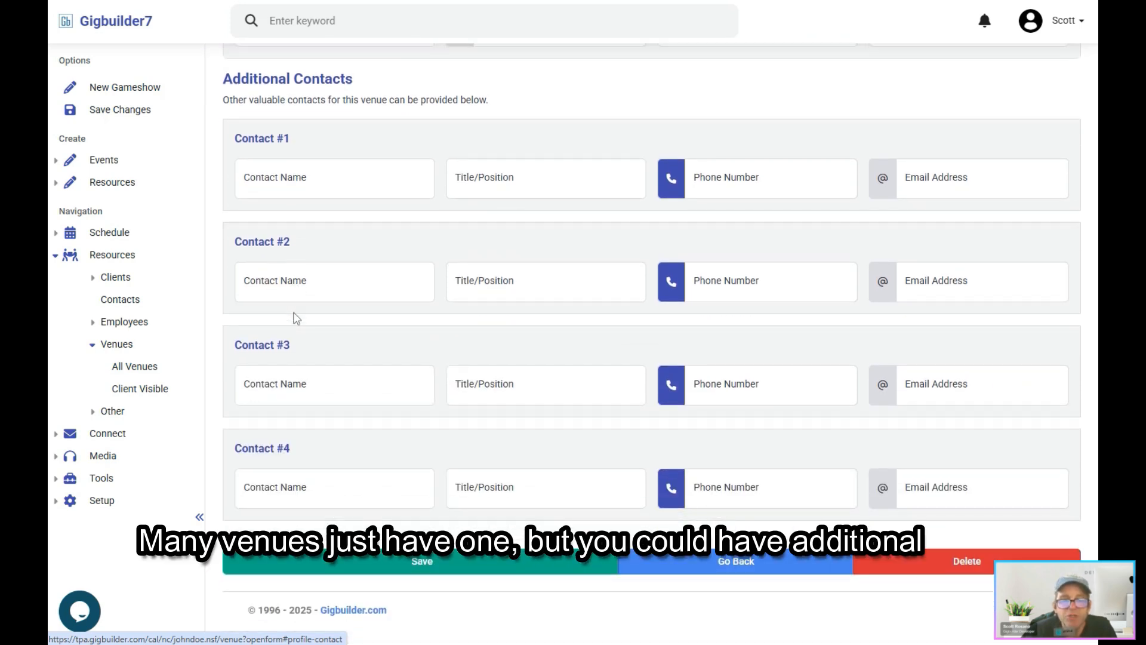
scroll(293, 313, up, 2)
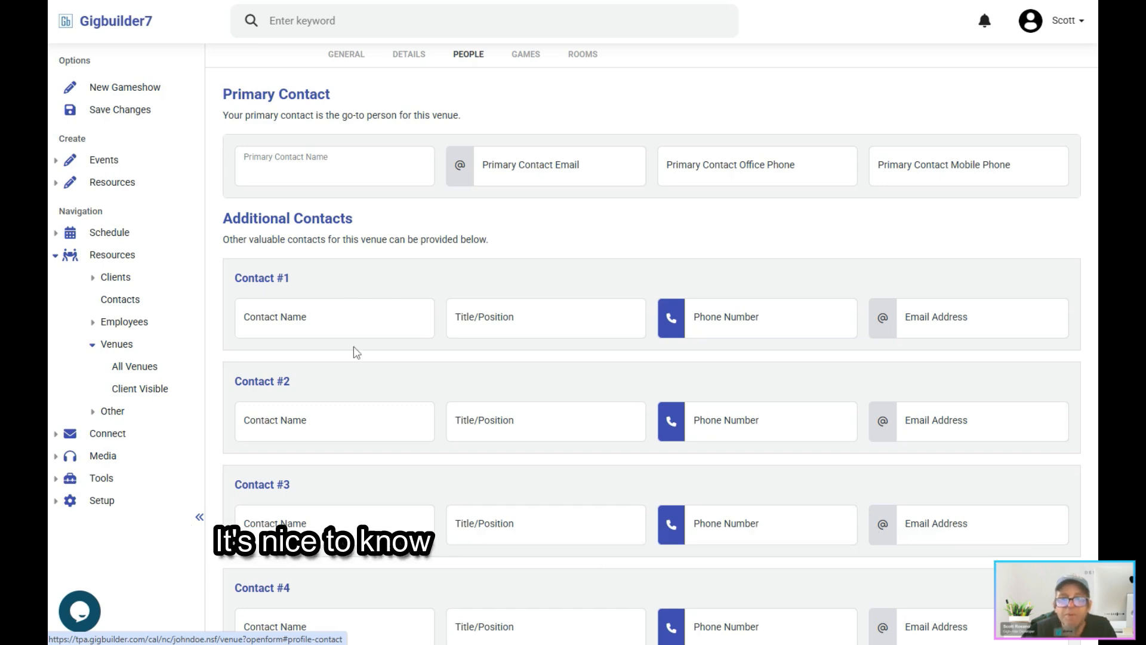
scroll(356, 297, up, 1)
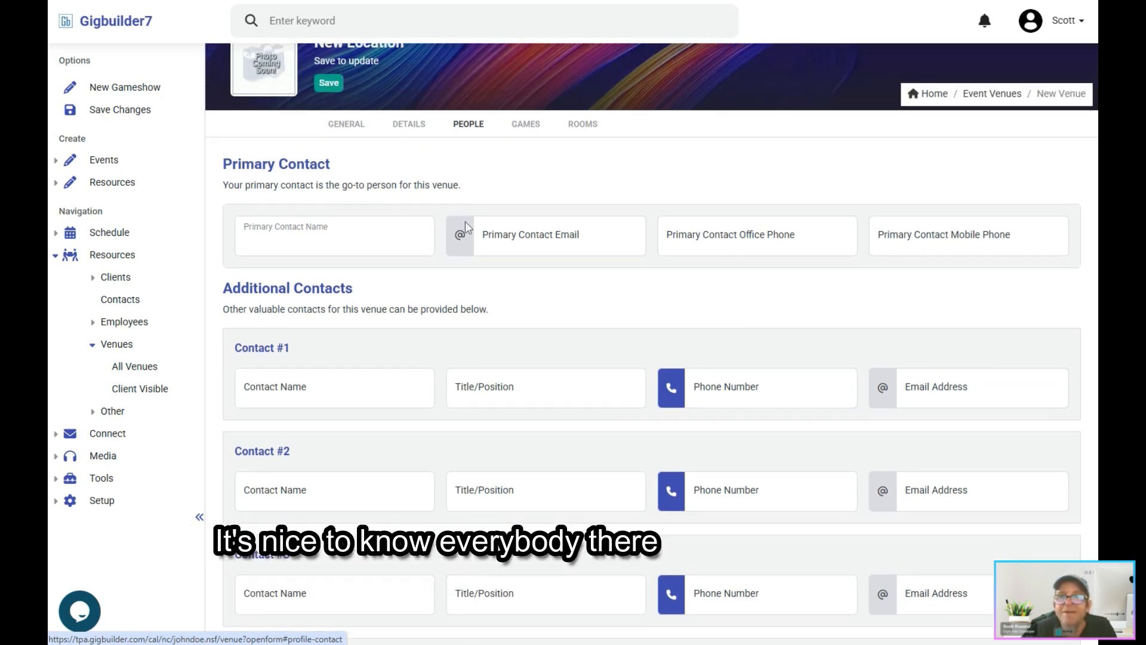
Step: Examine the venue's games settings, covering inquiry details, Wi-Fi connectivity and the game code
click(526, 126)
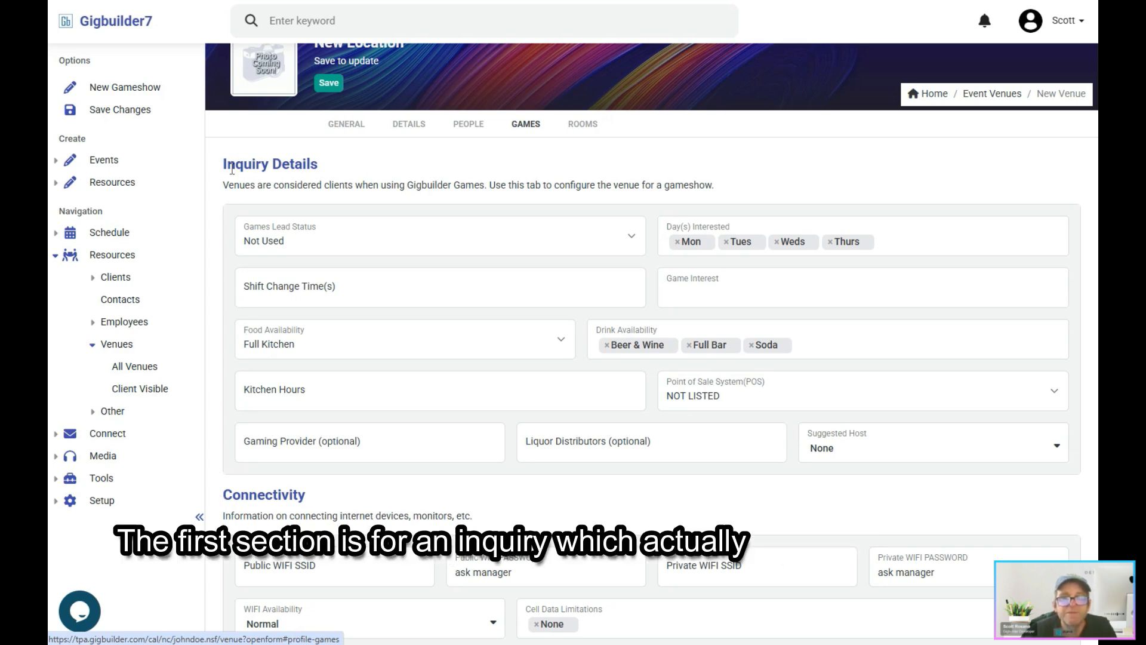
drag(225, 169, 321, 178)
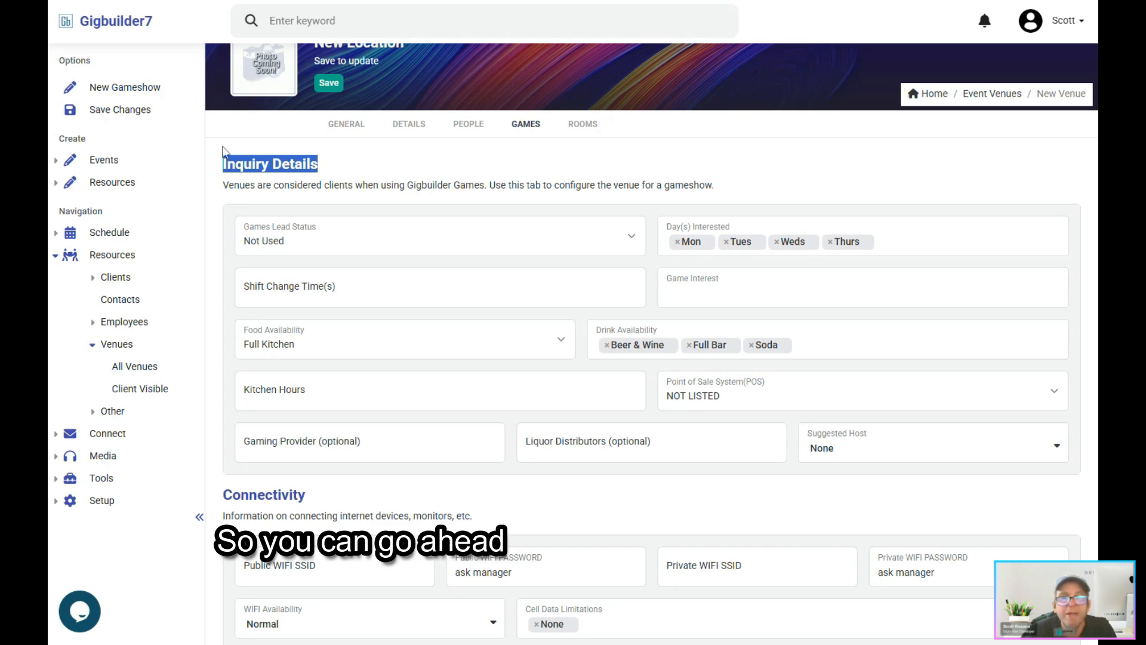
scroll(232, 479, down, 5)
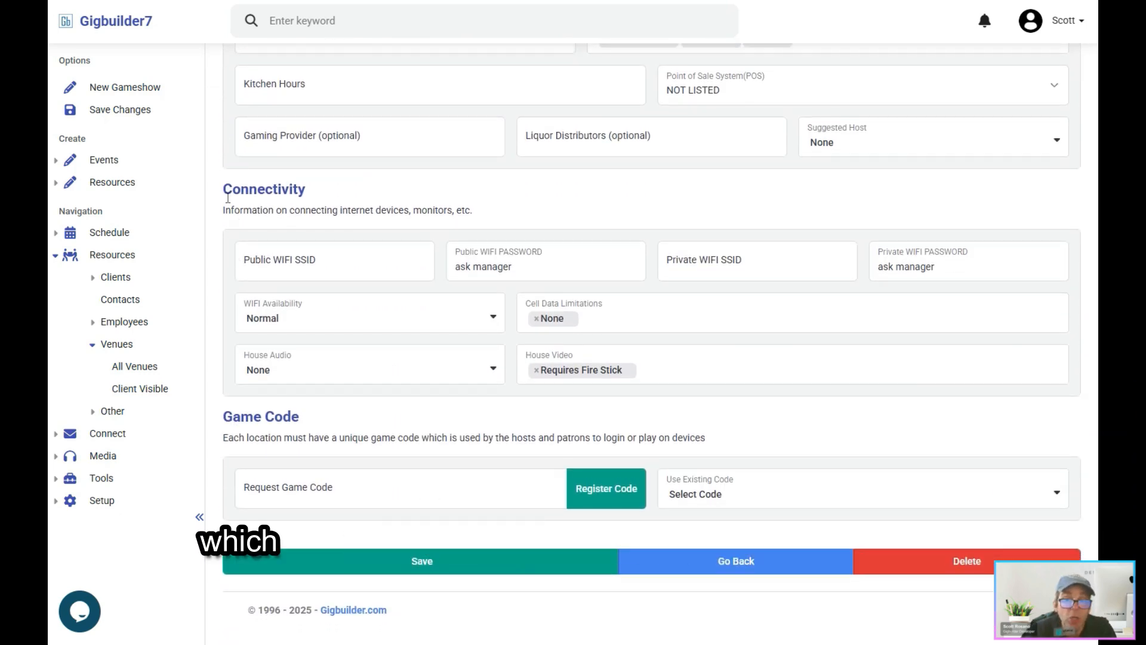
click(309, 260)
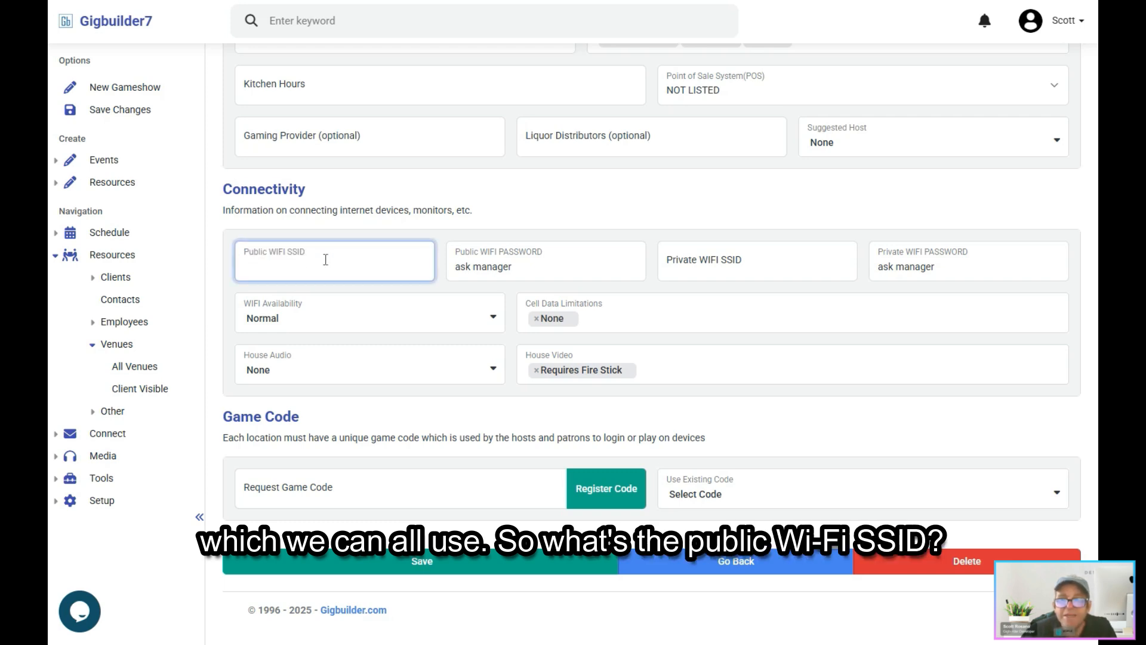
click(738, 269)
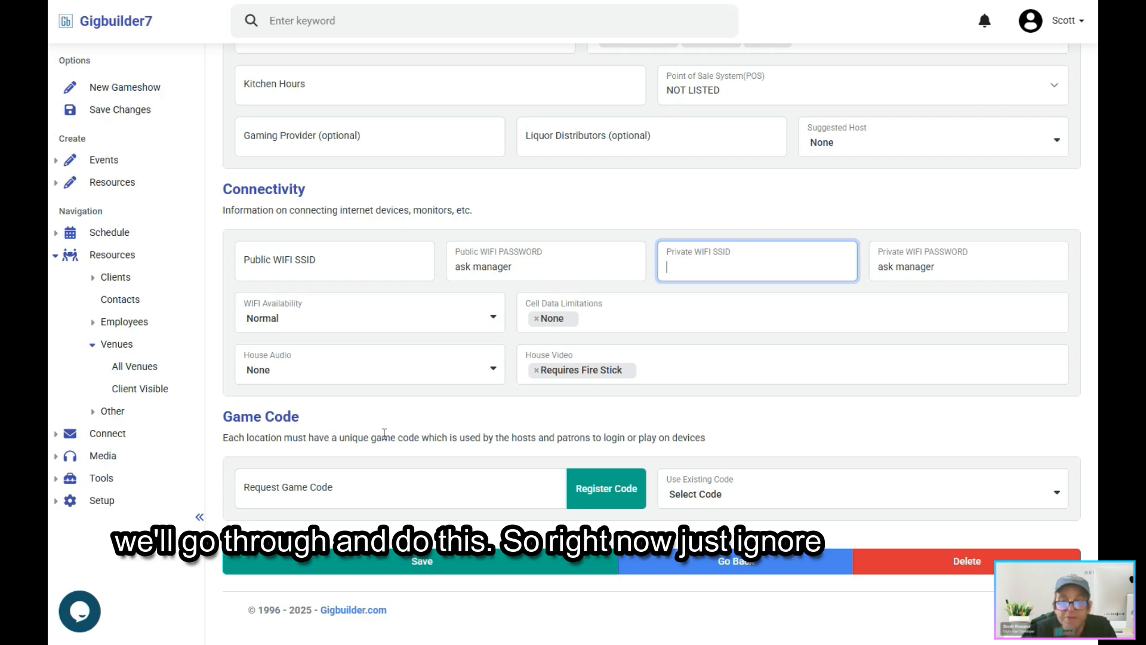
scroll(519, 366, up, 6)
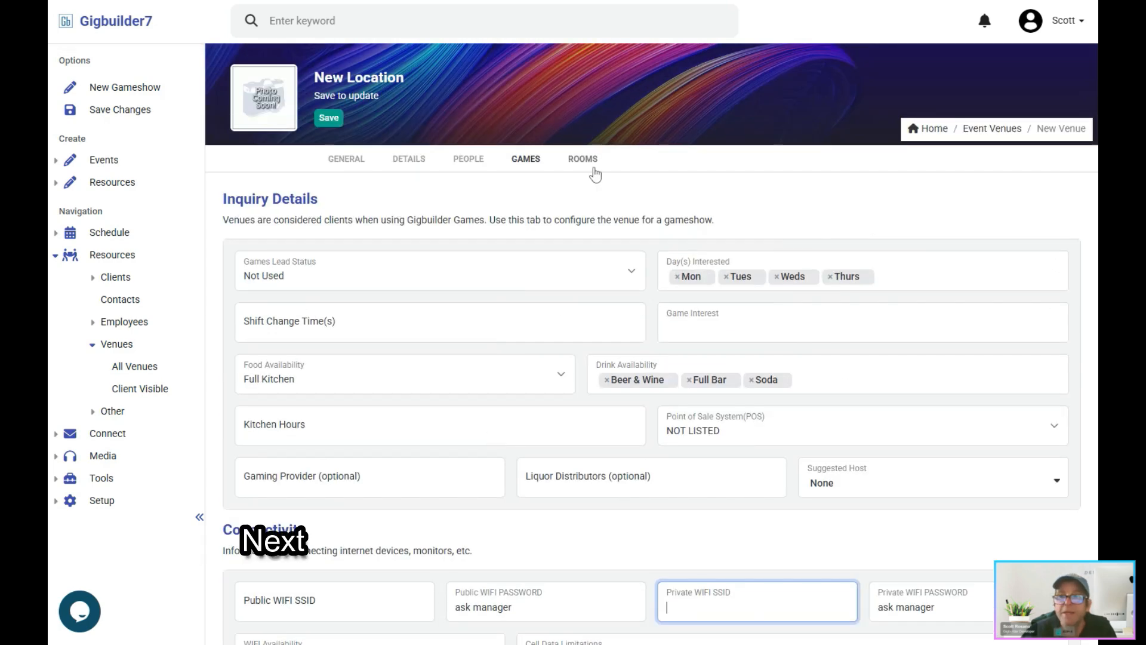
Step: Check the new venue's rooms and events information, and save the Cannon Club record
click(583, 159)
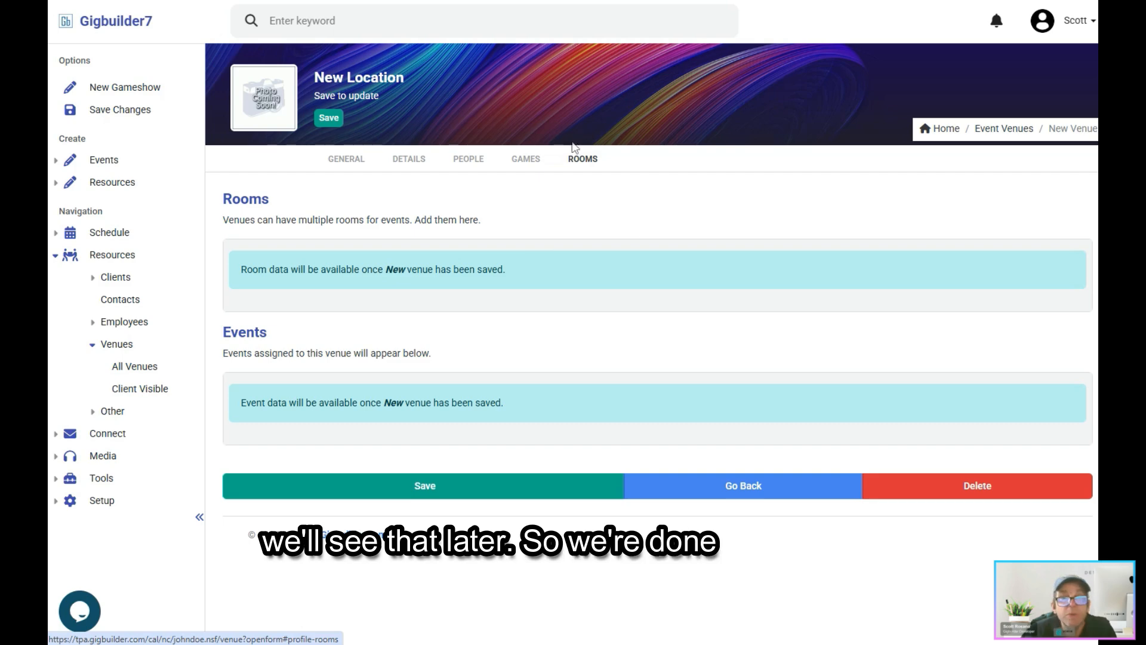
click(350, 162)
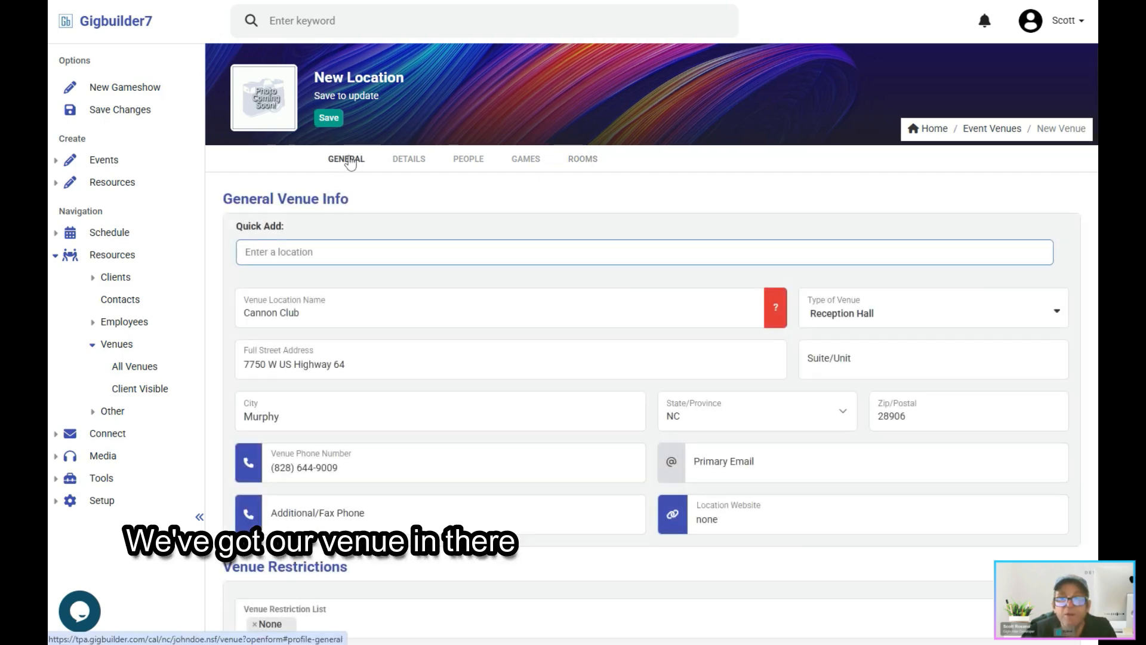
click(326, 119)
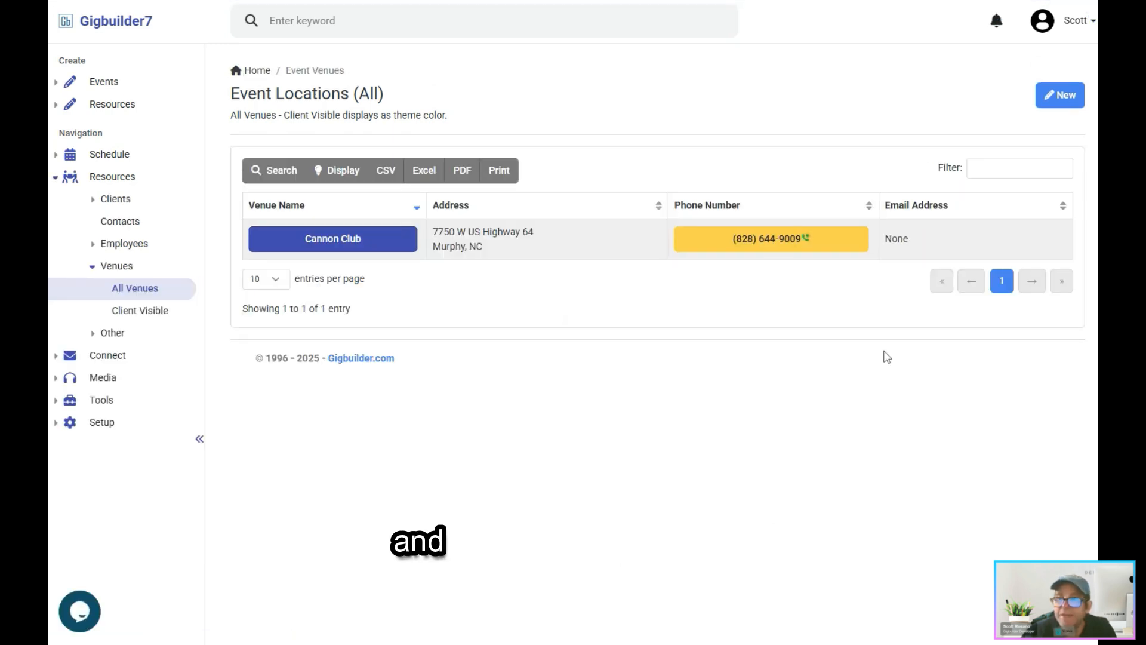
Step: Open the saved Cannon Club venue for editing and view the form for its first room without adding one
click(316, 242)
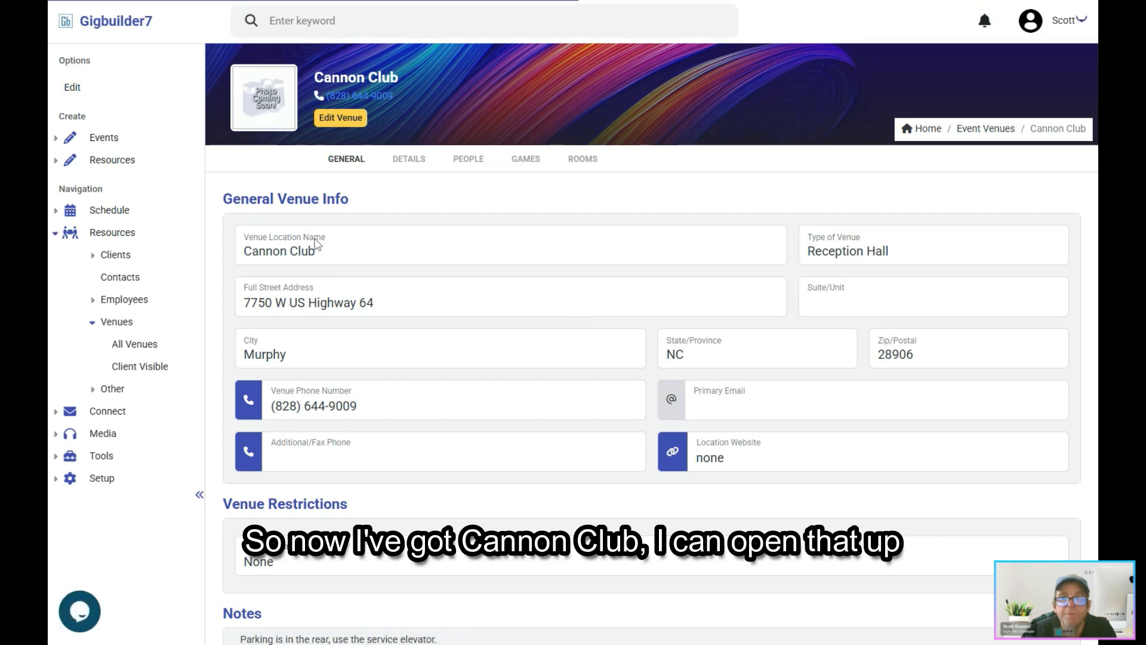
click(340, 117)
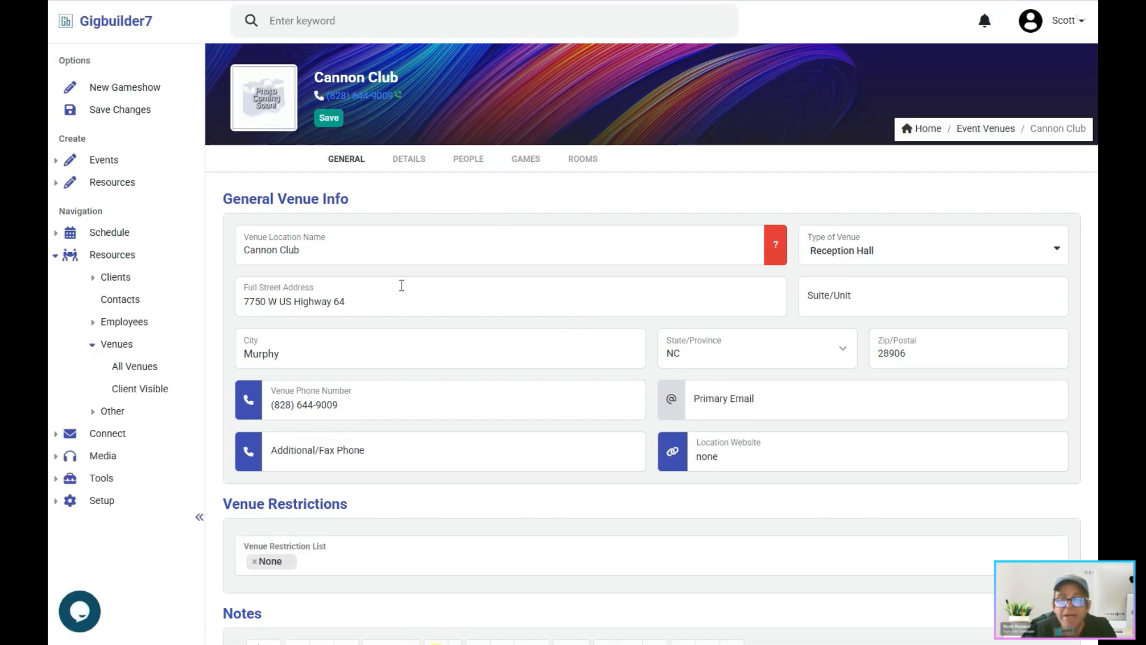
click(576, 160)
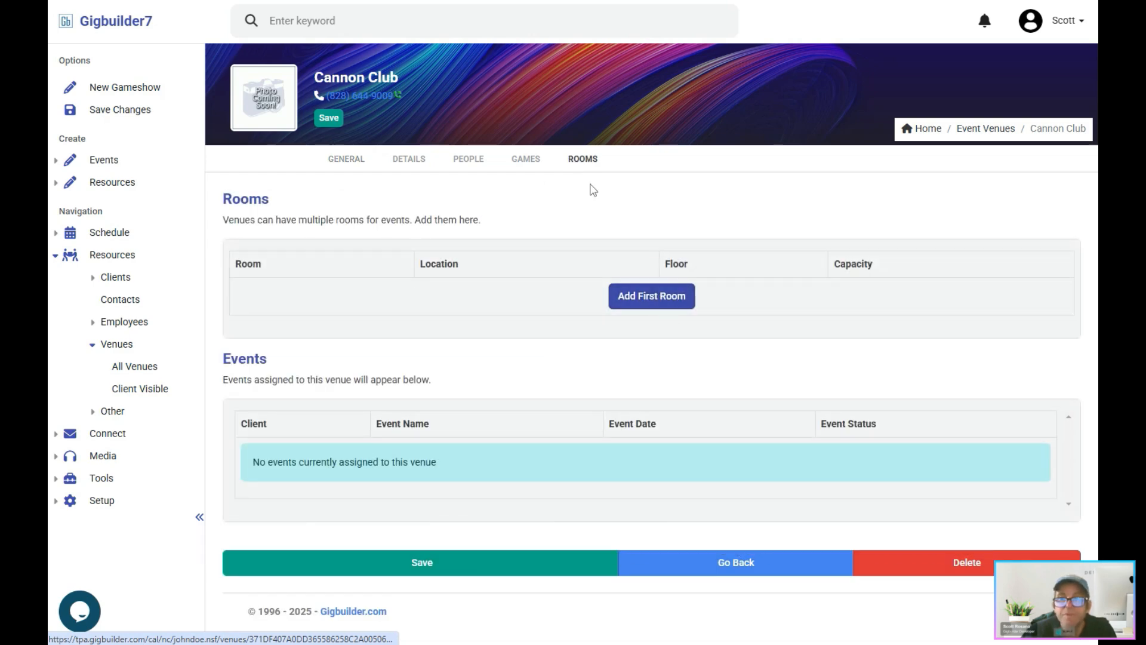
click(655, 302)
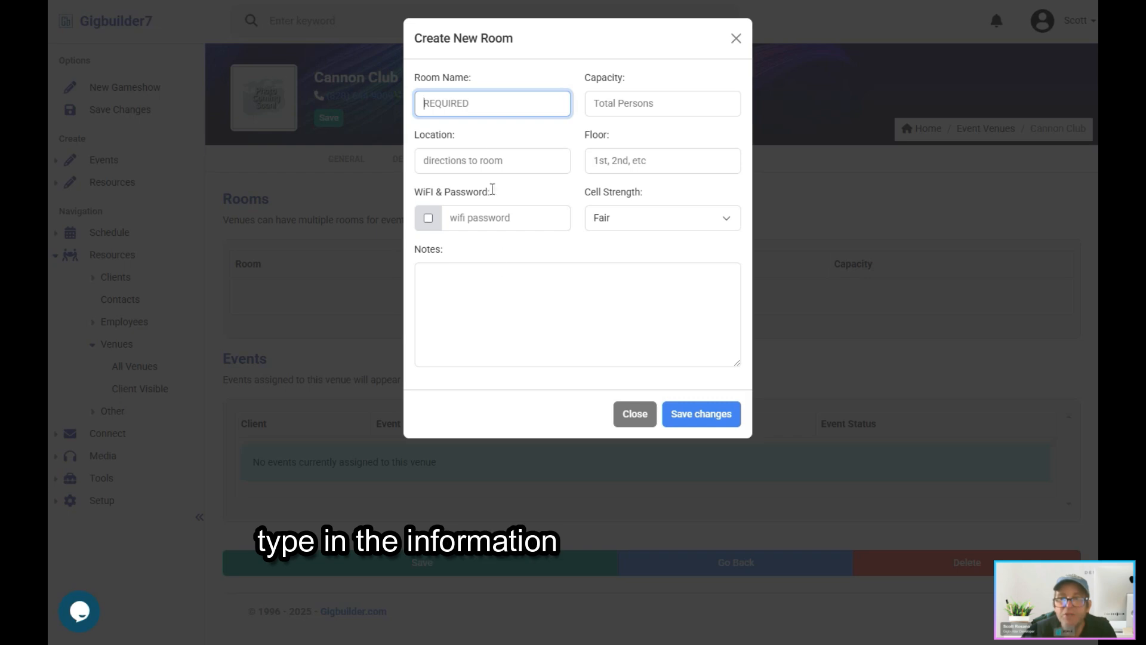
click(633, 420)
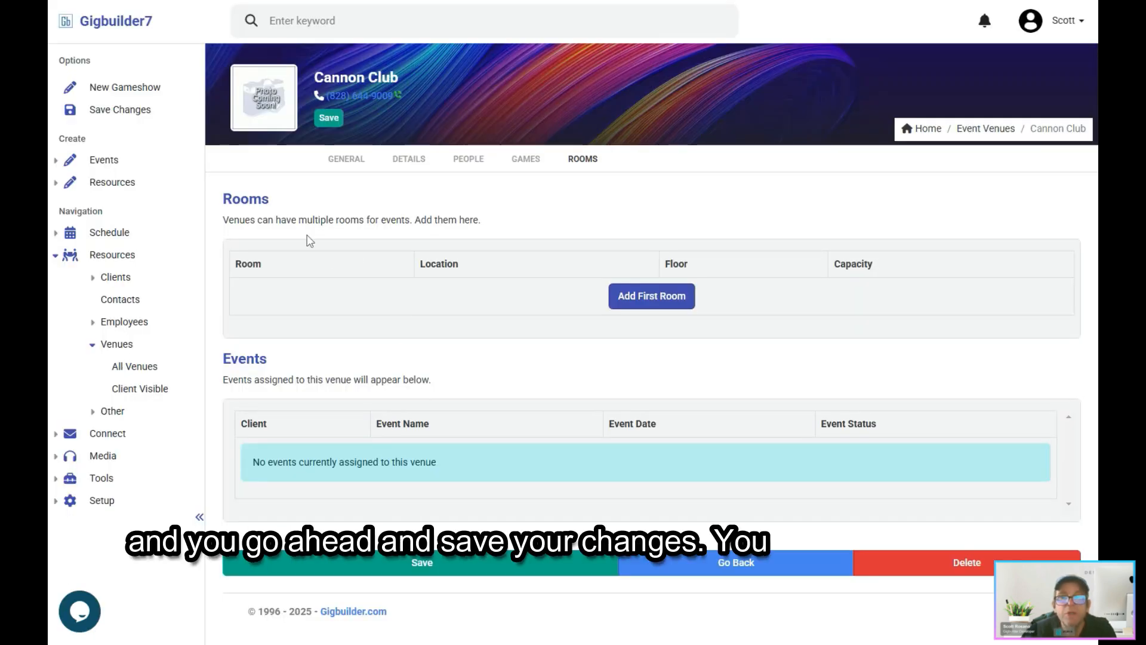
Step: Open the photo upload for the venue and search Google in a new browser tab for "cannon club murphy nc photos"
click(266, 104)
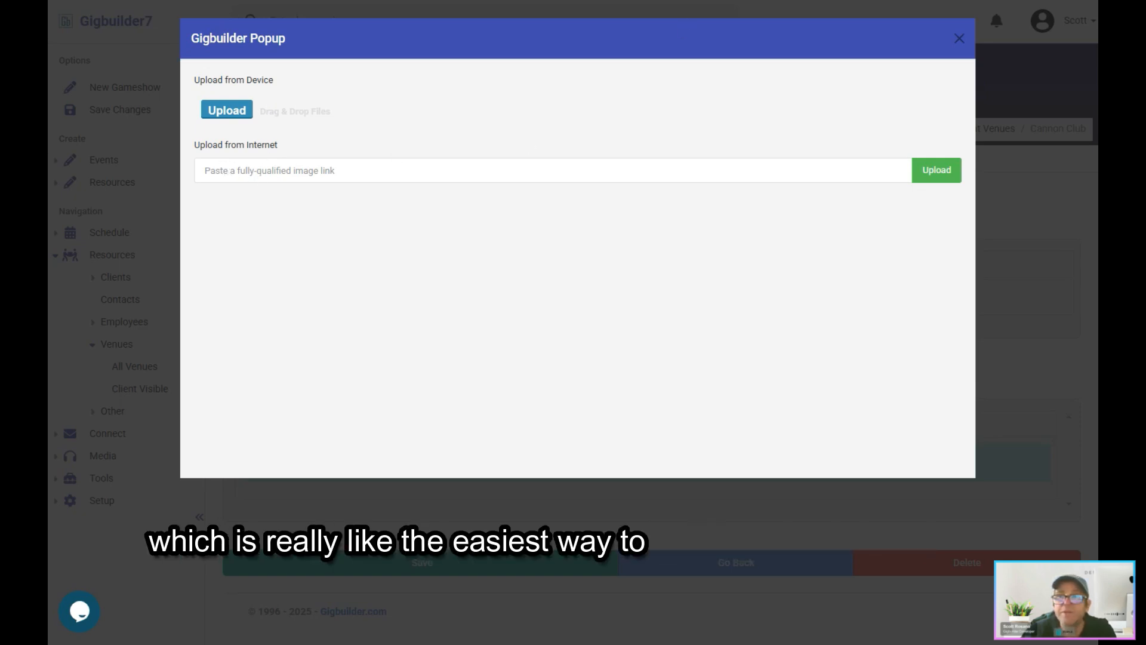
key(ctrl+t)
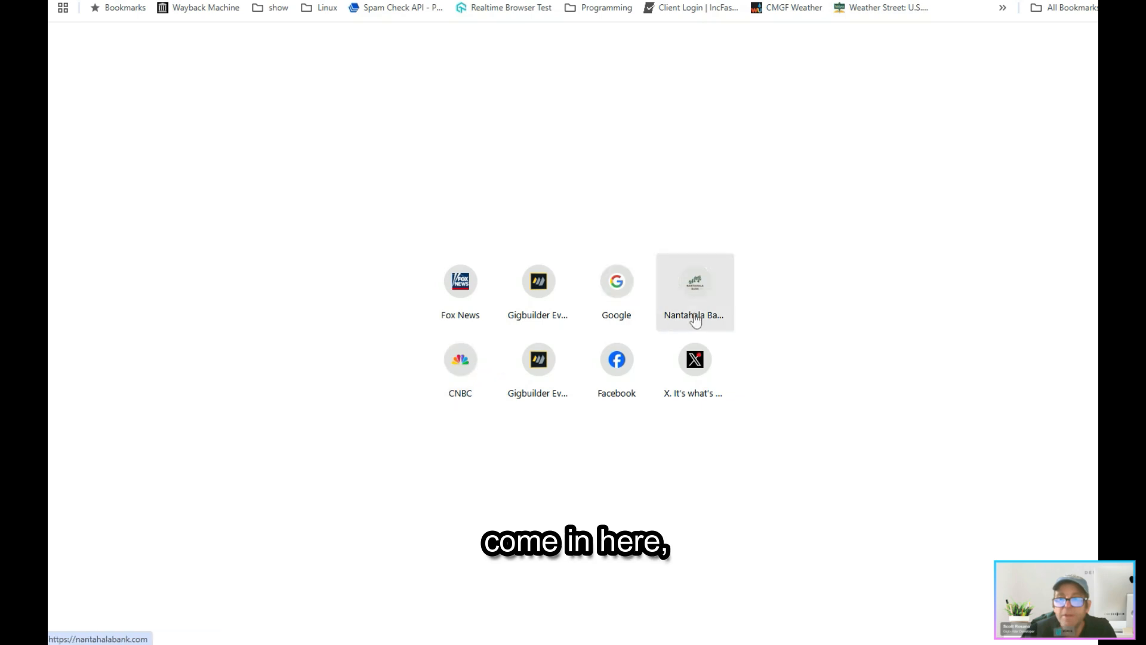
click(612, 279)
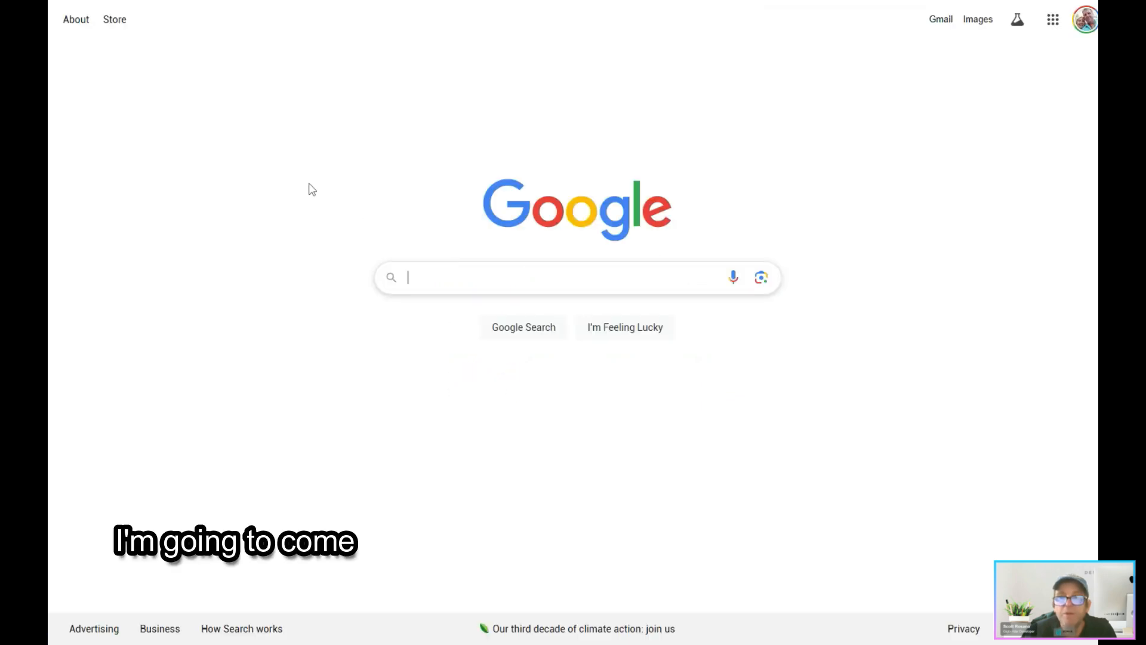
click(485, 278)
text(cann)
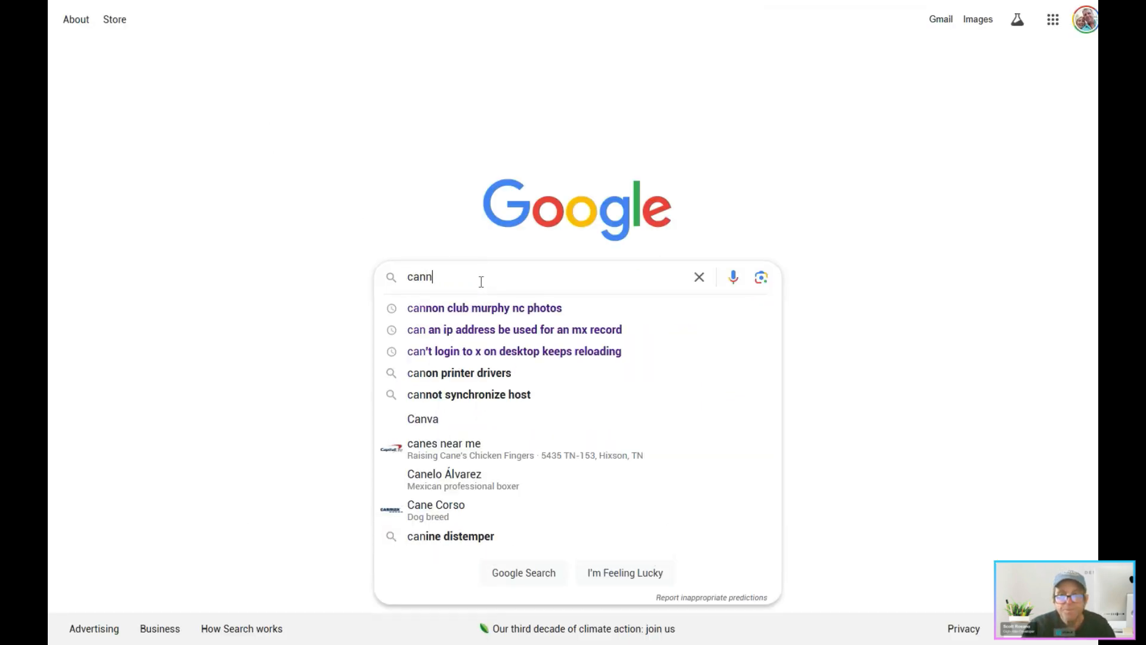
text(on club murph)
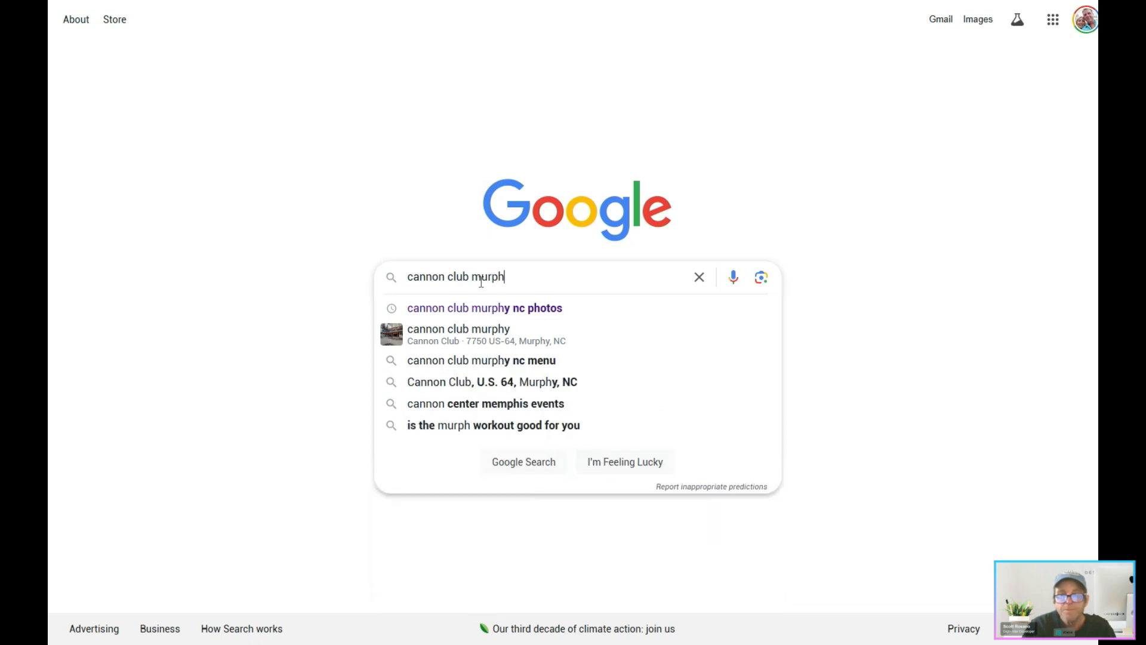
text(y nc photos)
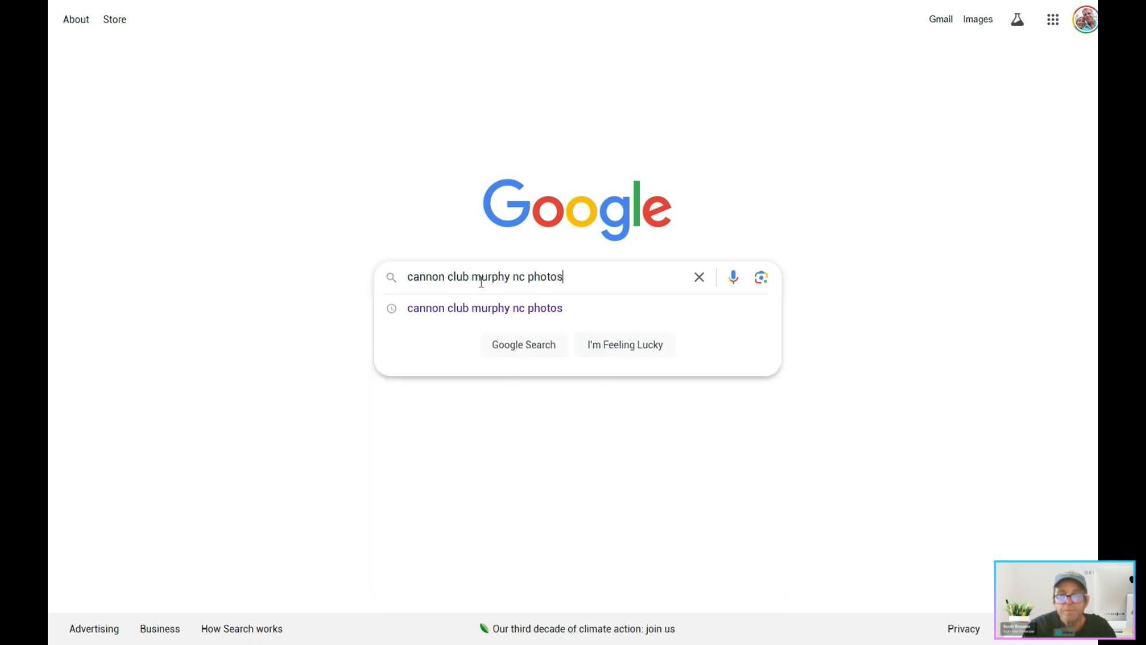
key(Return)
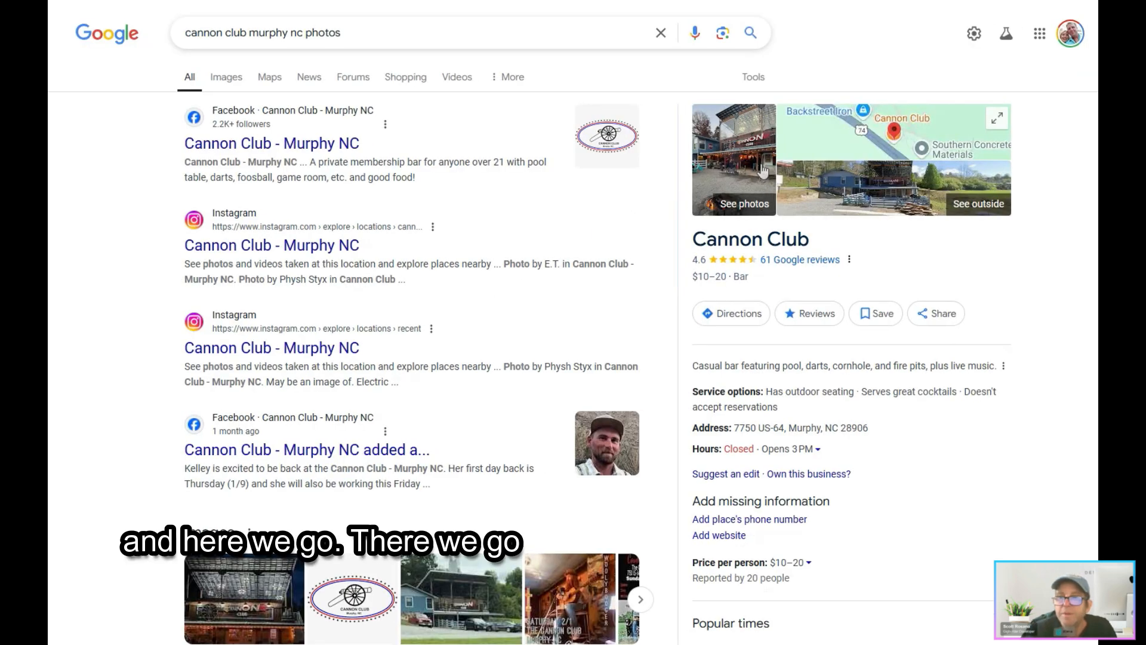
Step: Open the Cannon Club exterior photo with the fire pit in its own browser tab and copy its image link
click(763, 172)
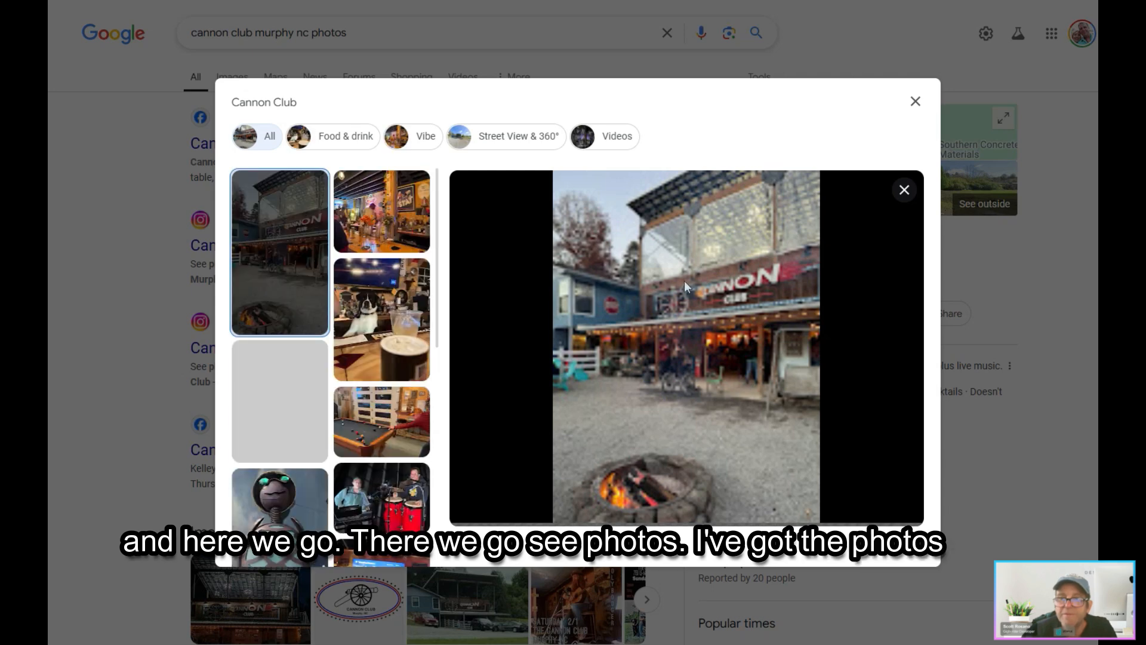
right_click(647, 295)
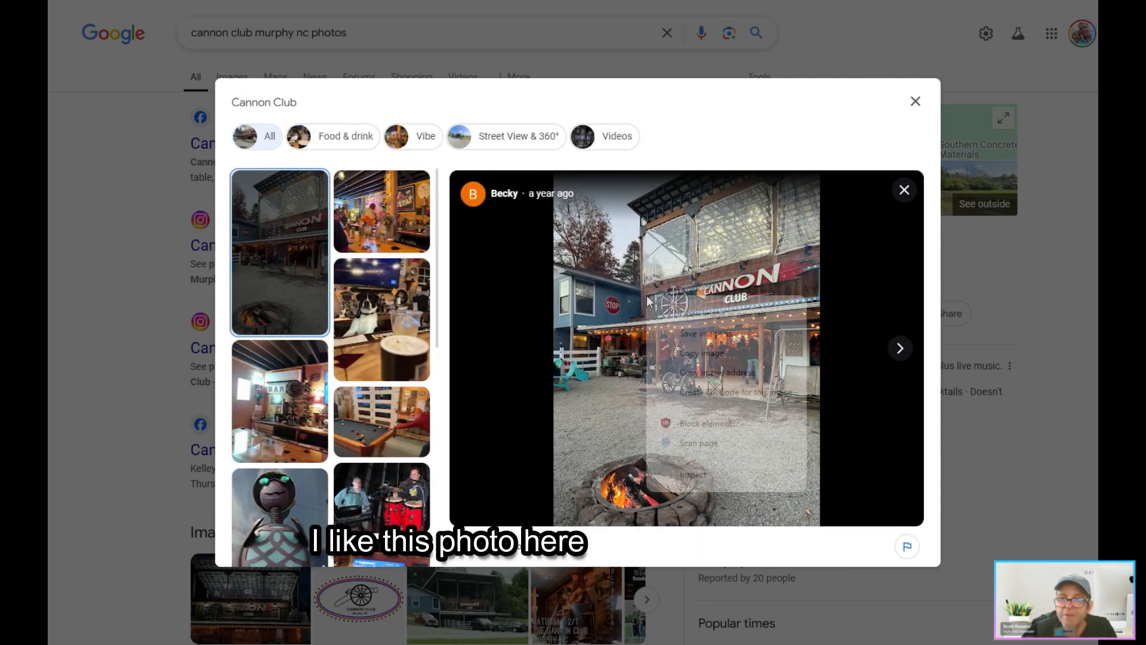
click(693, 316)
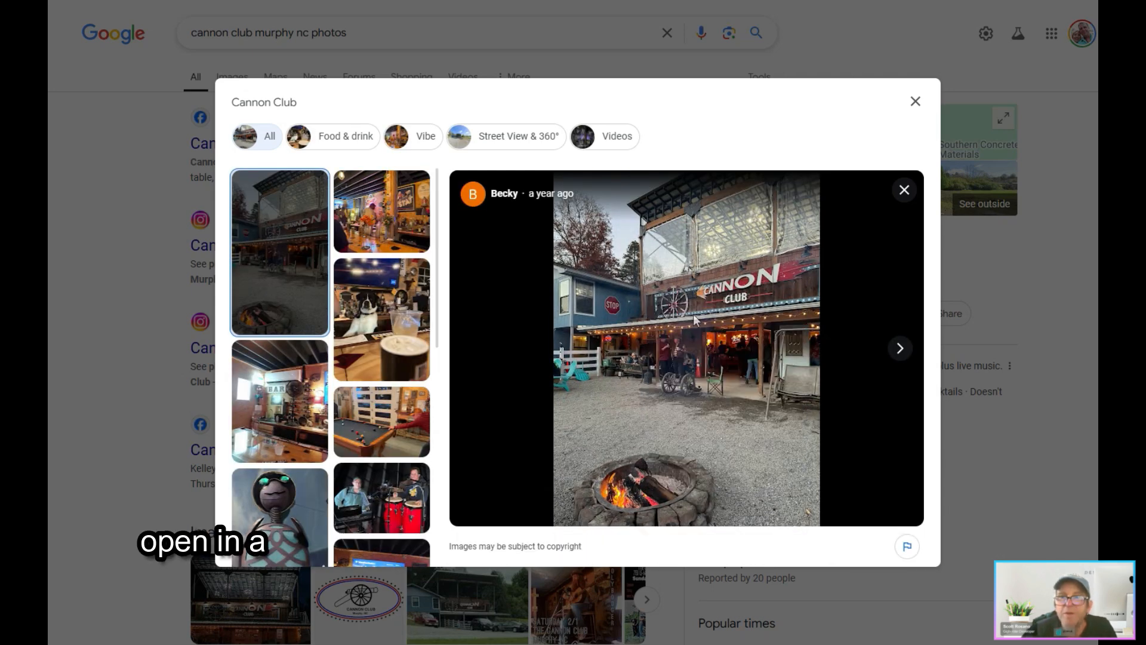
key(ctrl+Tab)
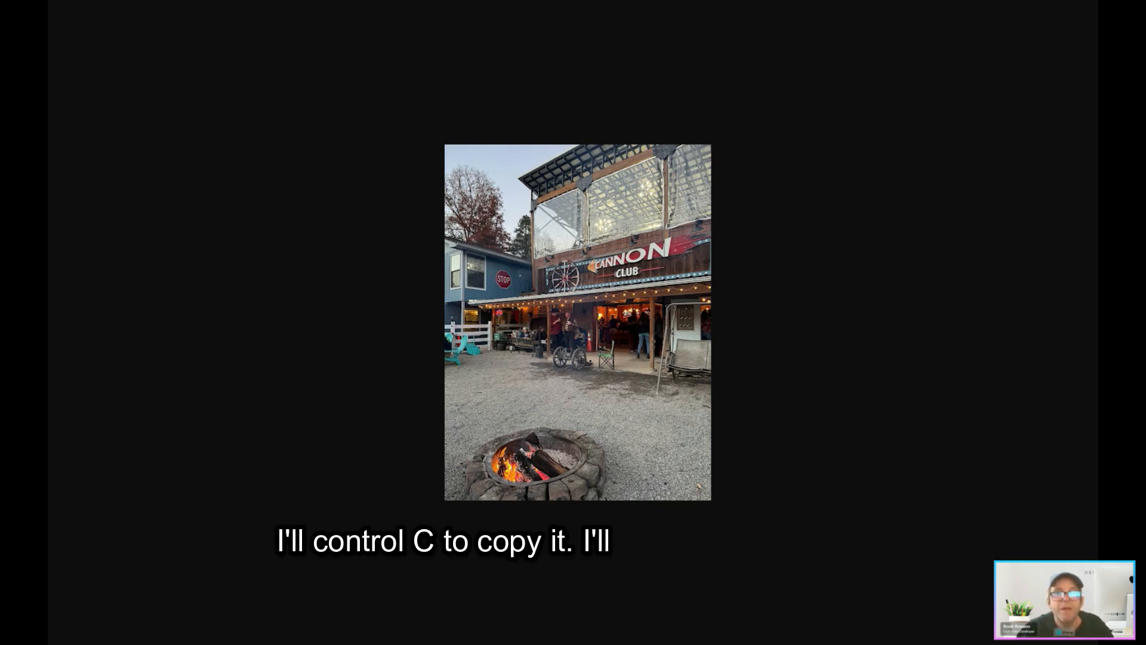
Step: Back in Gigbuilder, upload the venue photo from the copied internet link, save the Cannon Club record and reopen it
click(122, 0)
click(261, 176)
text(https://lh3.googleusercontent.com/p/AF1QipNdLYH6qXtYNNQdyt0kNUVDQyqh0QJlzV3HmebF=s680-w680-h510)
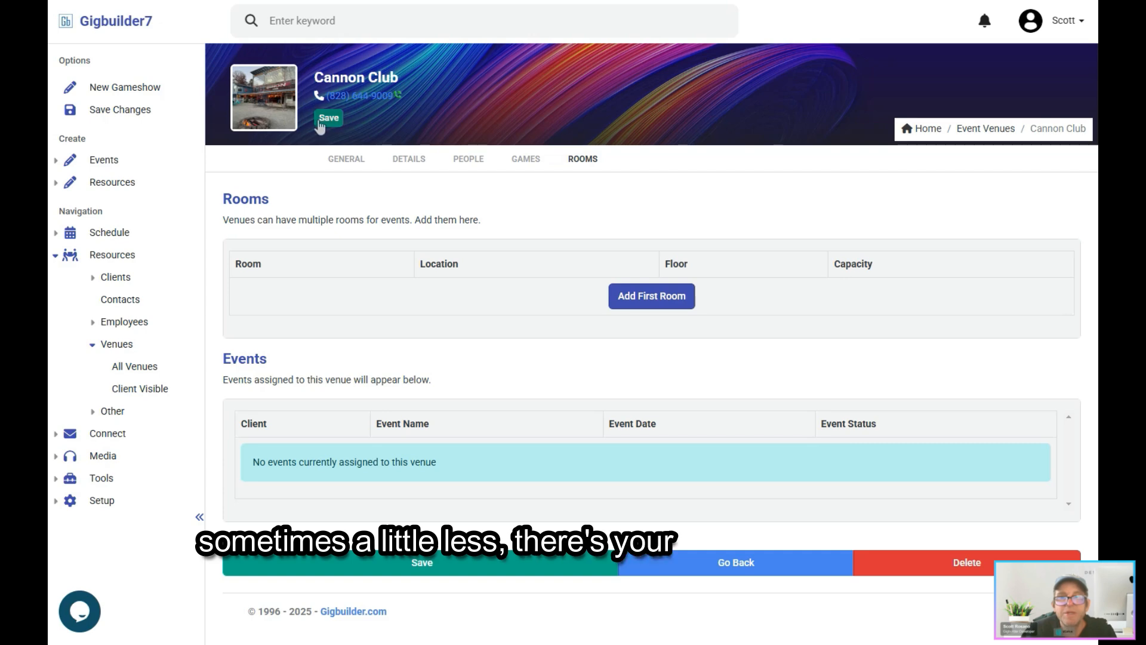
click(328, 118)
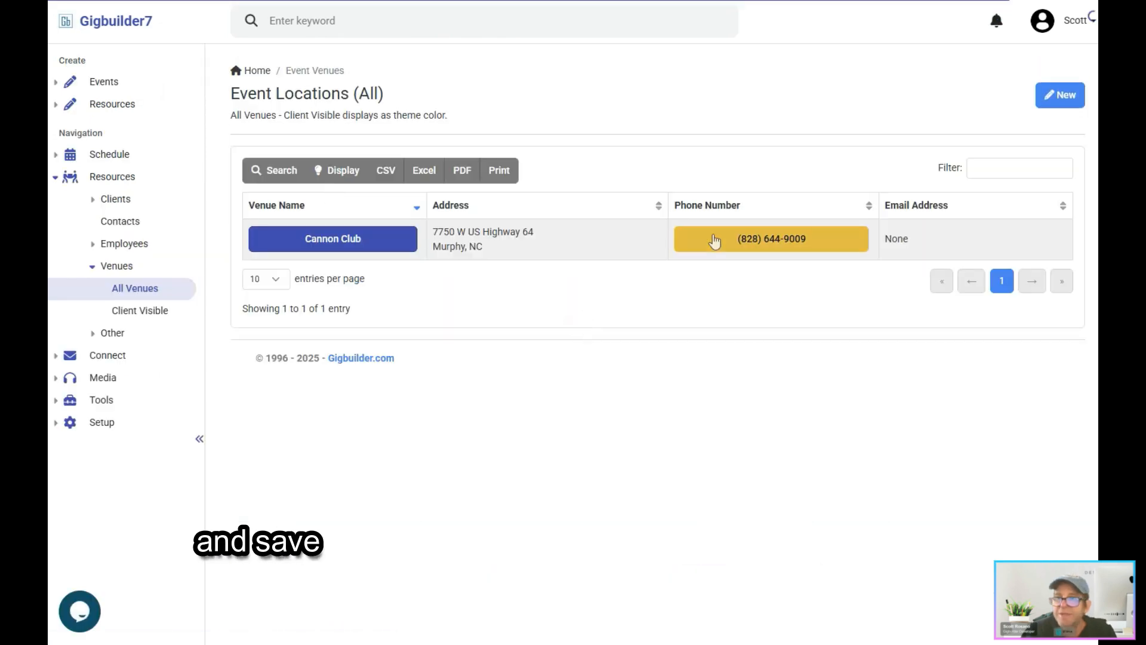
click(331, 244)
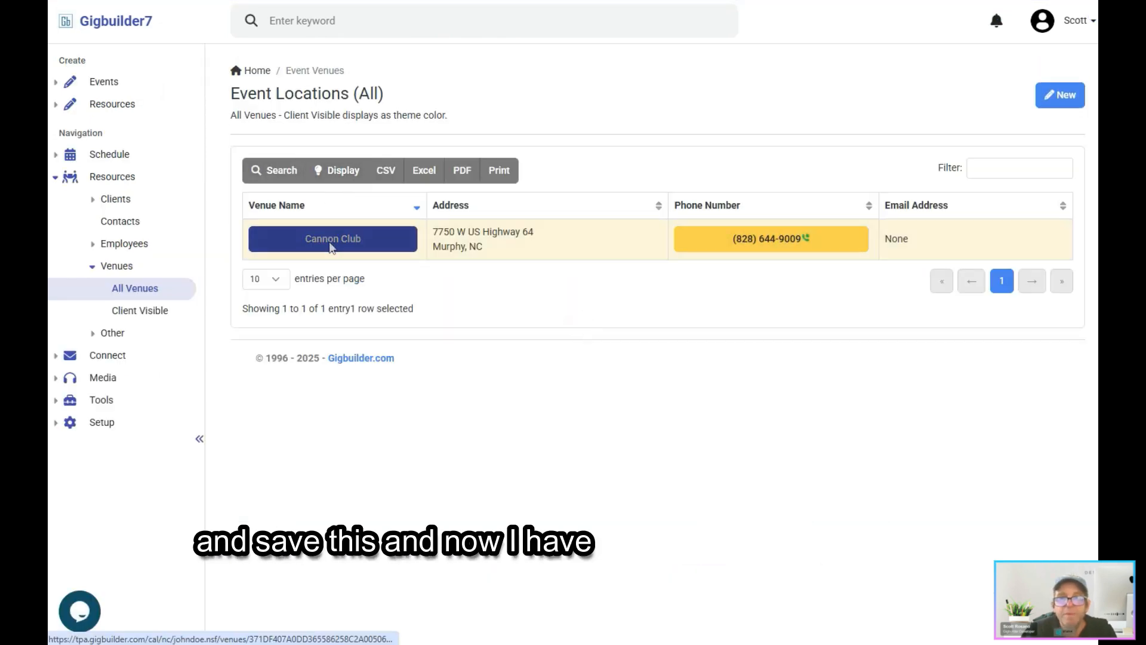